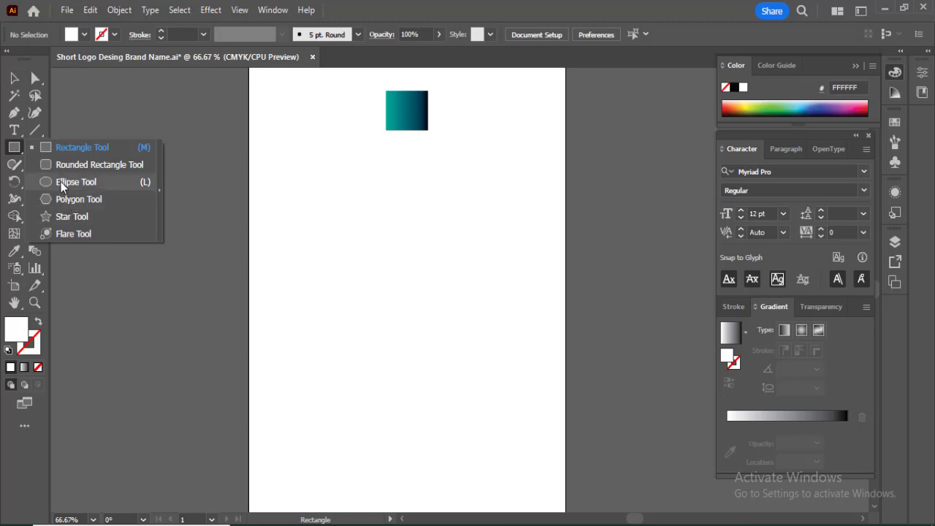
# - Draw a large circle in the middle of the artboard and thicken its black stroke
pyautogui.click(65, 182)
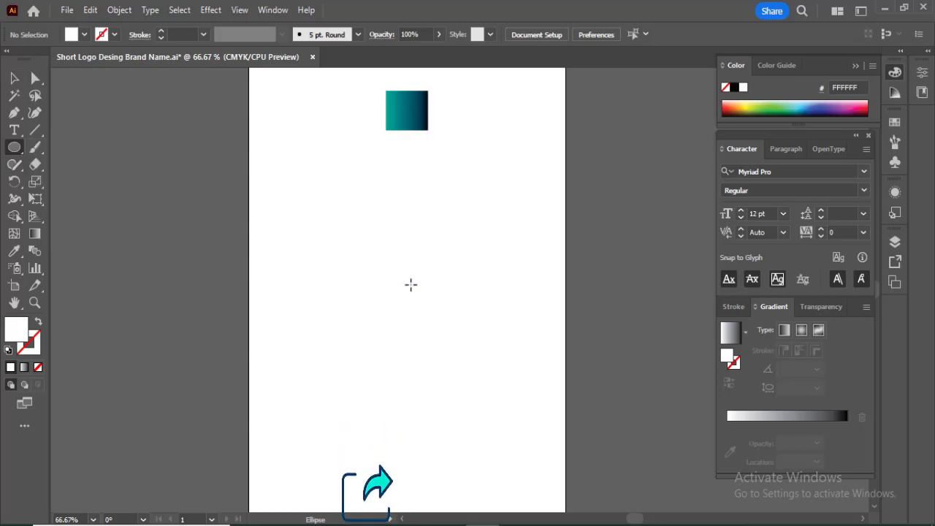
pyautogui.moveTo(406, 283); pyautogui.dragTo(458, 363)
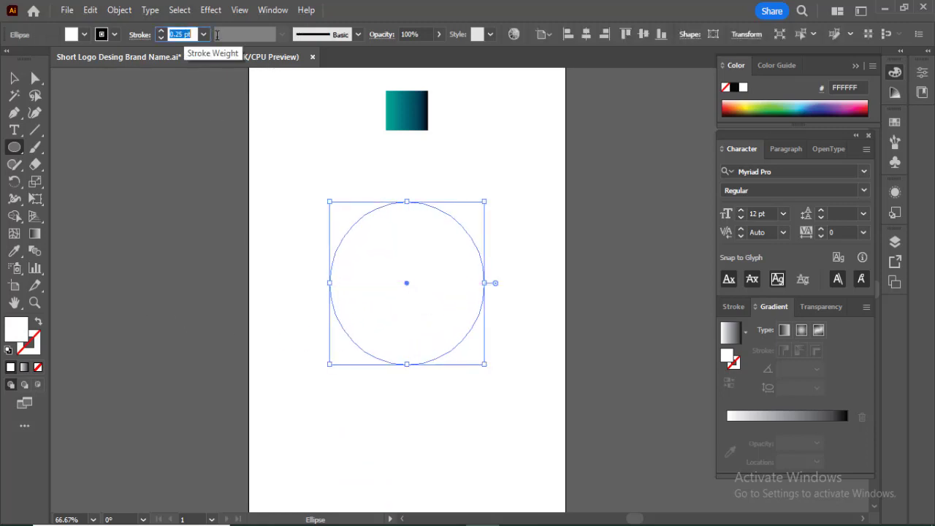
pyautogui.press('Up')
pyautogui.press('Up')
pyautogui.press('Up')
# - Delete the circle's right-hand anchor and give the remaining left arc a 7 pt stroke with the lens-shaped width profile tapering at both ends
pyautogui.click(35, 78)
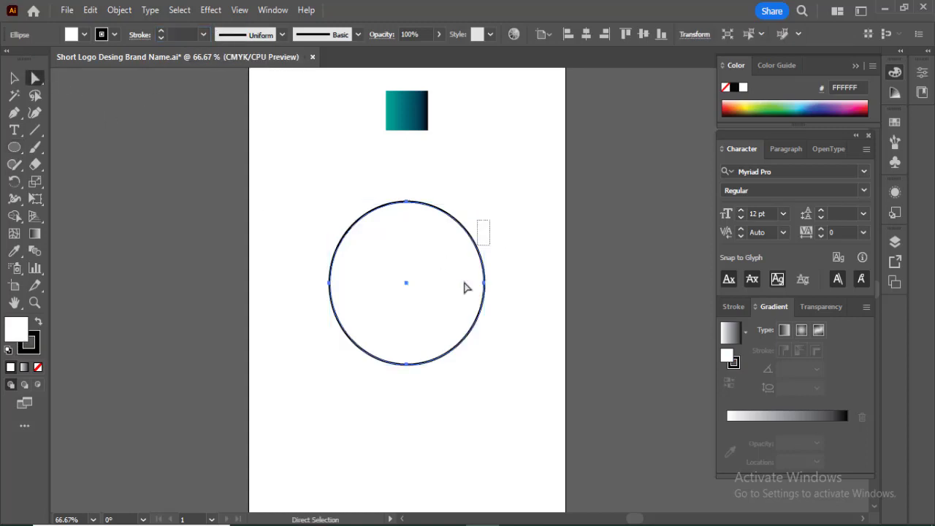
pyautogui.moveTo(467, 287); pyautogui.dragTo(434, 381)
pyautogui.press('Delete')
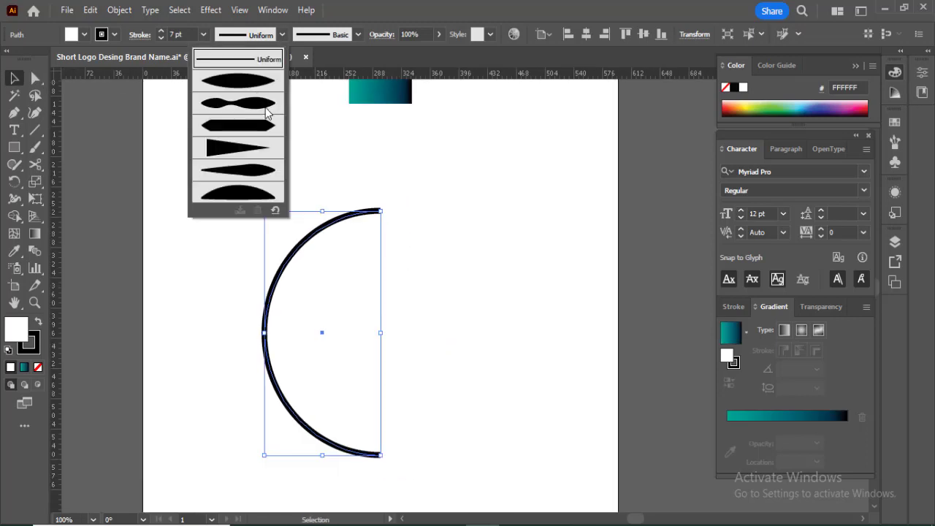
pyautogui.click(251, 86)
pyautogui.click(465, 305)
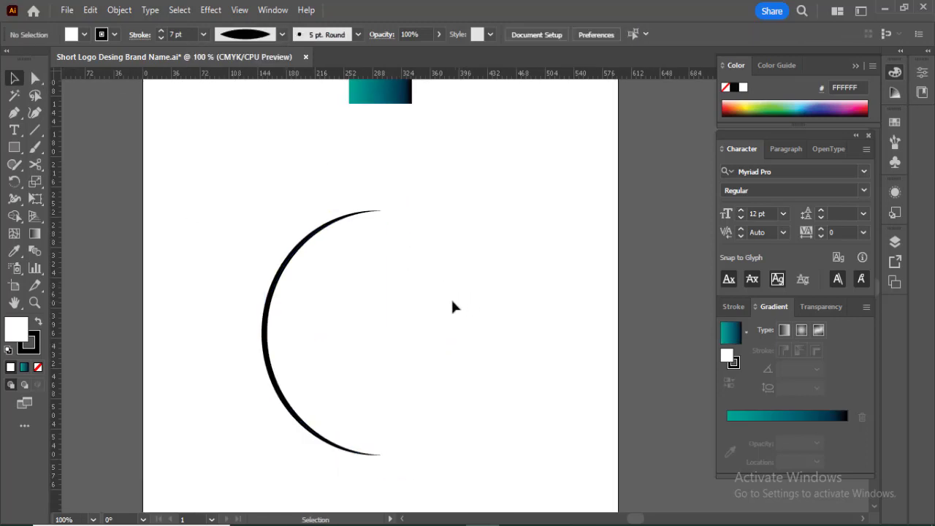
# - Draw a small square above the arc and fill it with the teal-to-navy gradient sampled from the reference swatch
pyautogui.press('m')
pyautogui.moveTo(420, 136); pyautogui.dragTo(444, 163)
pyautogui.click(15, 252)
pyautogui.click(384, 117)
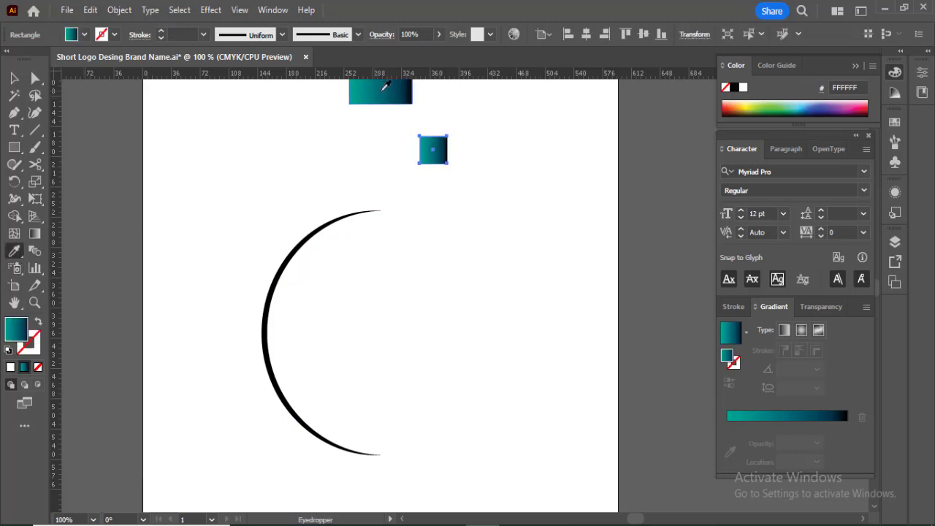
# - Rotate the small square 45°, reshape it into a slim pointed leaf with rounded sides, and place it above the arc
pyautogui.press('v')
pyautogui.moveTo(444, 125); pyautogui.dragTo(431, 120)
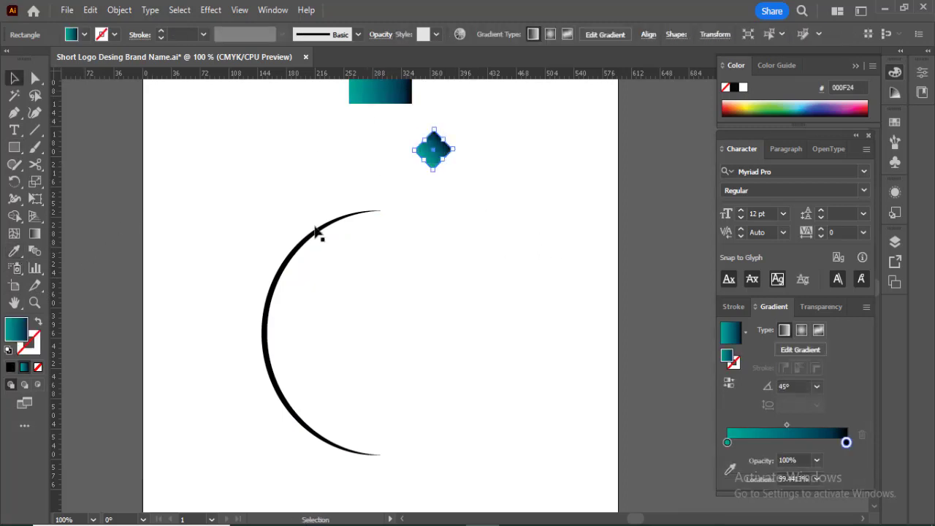
pyautogui.press('a')
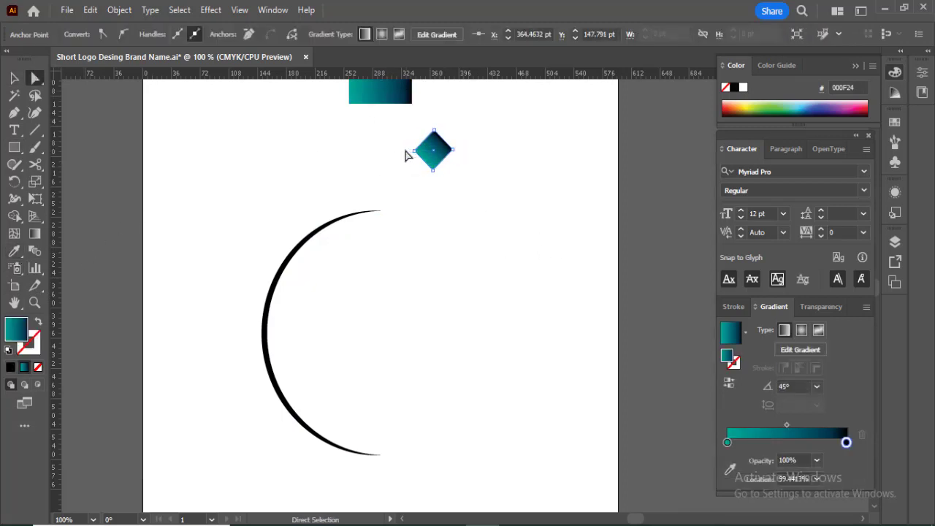
pyautogui.moveTo(407, 152); pyautogui.dragTo(314, 171)
pyautogui.click(475, 154)
pyautogui.click(13, 78)
pyautogui.moveTo(295, 307); pyautogui.dragTo(220, 250)
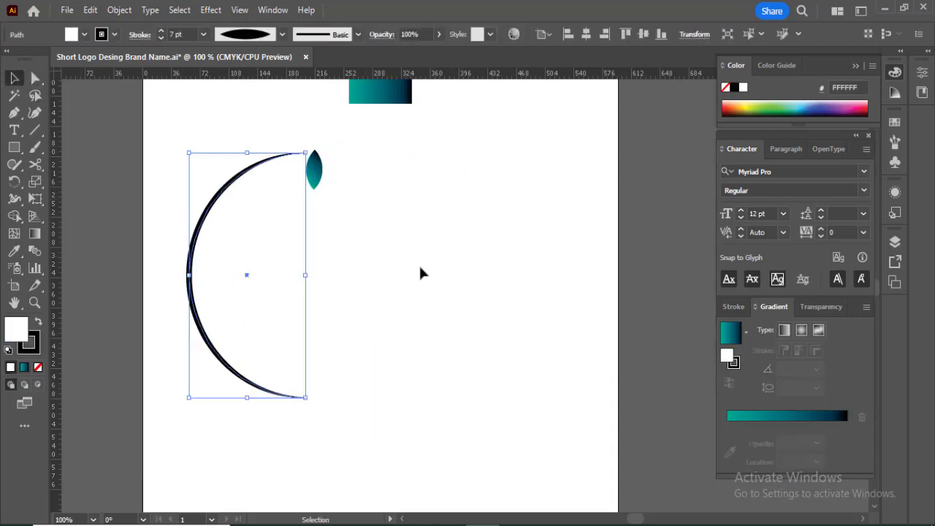
pyautogui.click(420, 266)
pyautogui.hotkey('ctrl', 'z')
# - Expand the arc's appearance into a filled shape and ungroup the result
pyautogui.moveTo(207, 294); pyautogui.dragTo(356, 351)
pyautogui.click(119, 9)
pyautogui.click(224, 214)
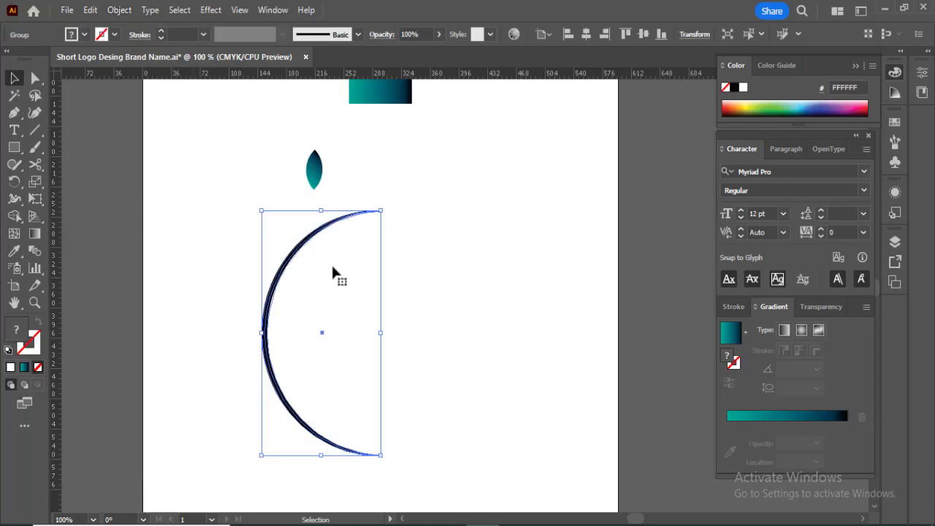
pyautogui.rightClick(274, 293)
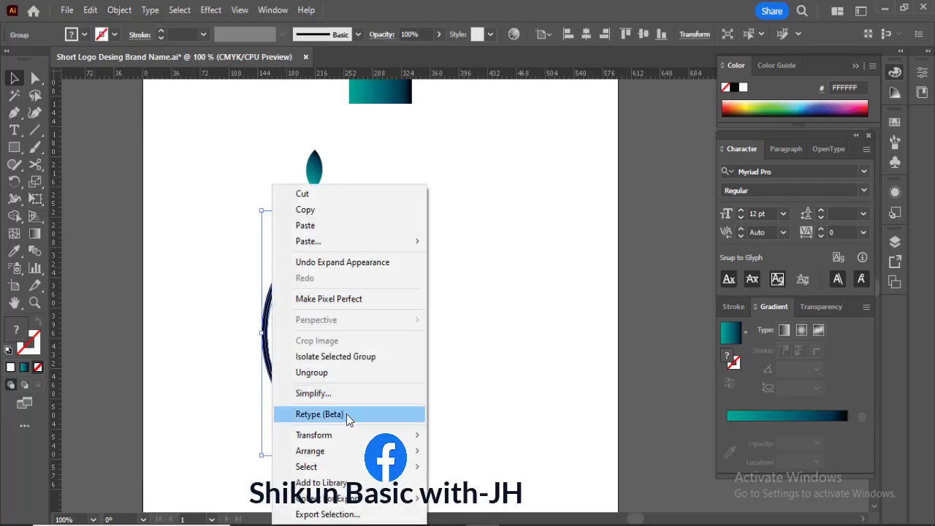
pyautogui.click(400, 374)
pyautogui.click(583, 330)
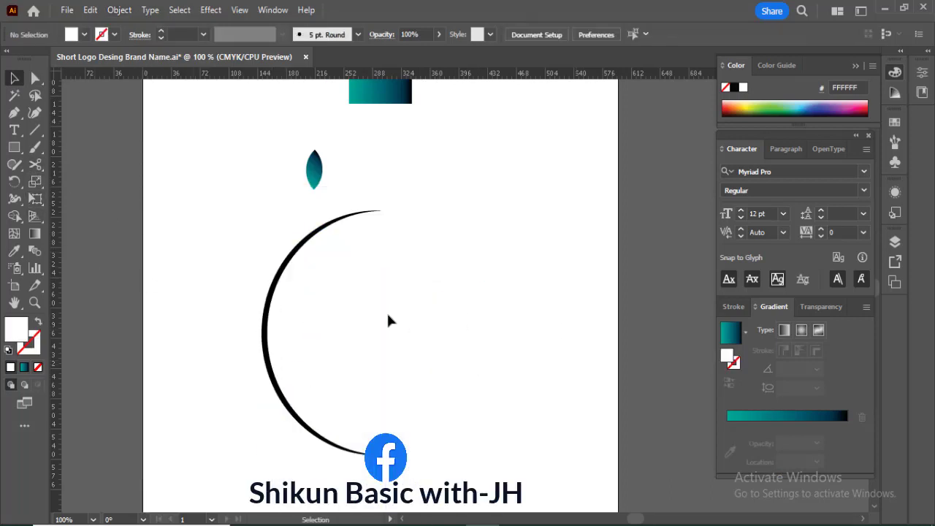
# - Fill the expanded arc with the gradient sampled from the leaf
pyautogui.click(305, 250)
pyautogui.click(14, 255)
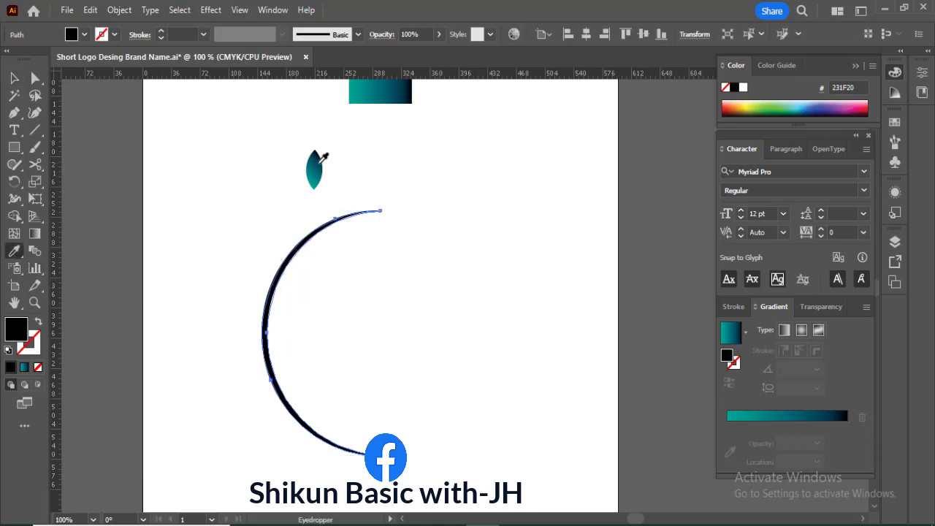
pyautogui.click(317, 165)
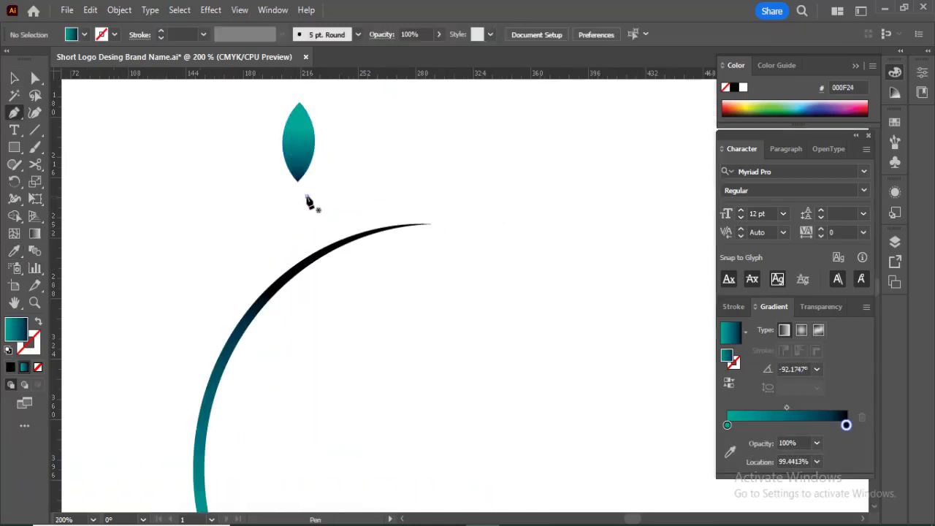
# - Draw a narrow triangular wedge with the Pen tool, running from the leaf's centre past its lower tip
pyautogui.click(307, 196)
pyautogui.click(298, 149)
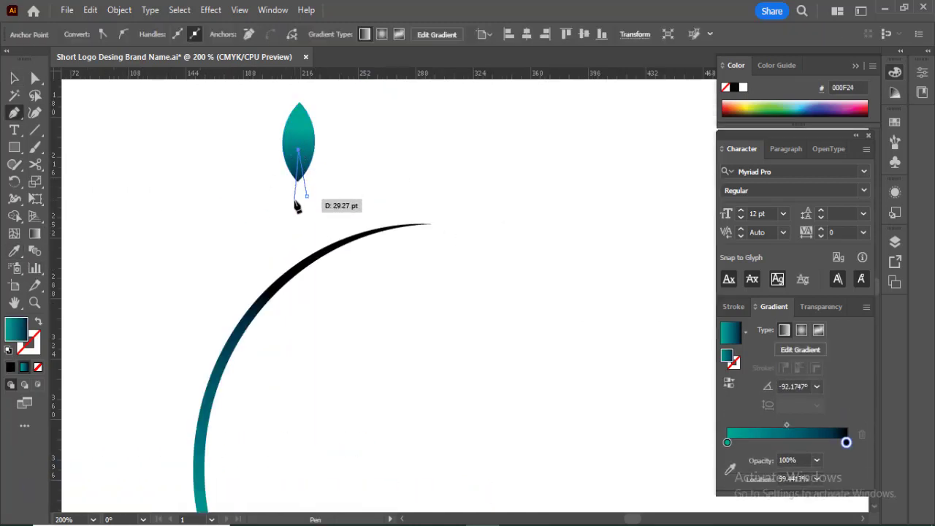
pyautogui.click(294, 201)
# - Cut the wedge out of the leaf's base with the Shape Builder to leave a pointed notch
pyautogui.click(14, 79)
pyautogui.moveTo(224, 142); pyautogui.dragTo(345, 198)
pyautogui.click(14, 217)
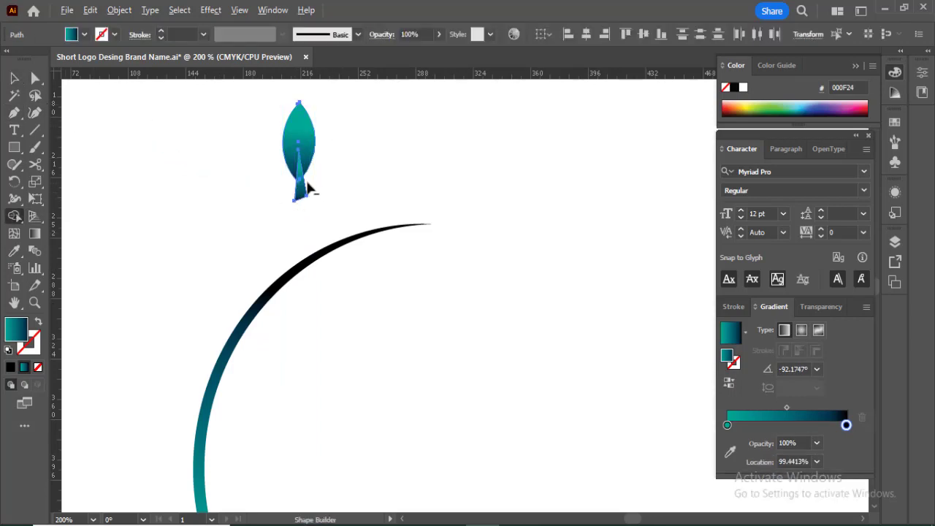
pyautogui.keyDown('alt'); pyautogui.click(300, 208); pyautogui.keyUp('alt')
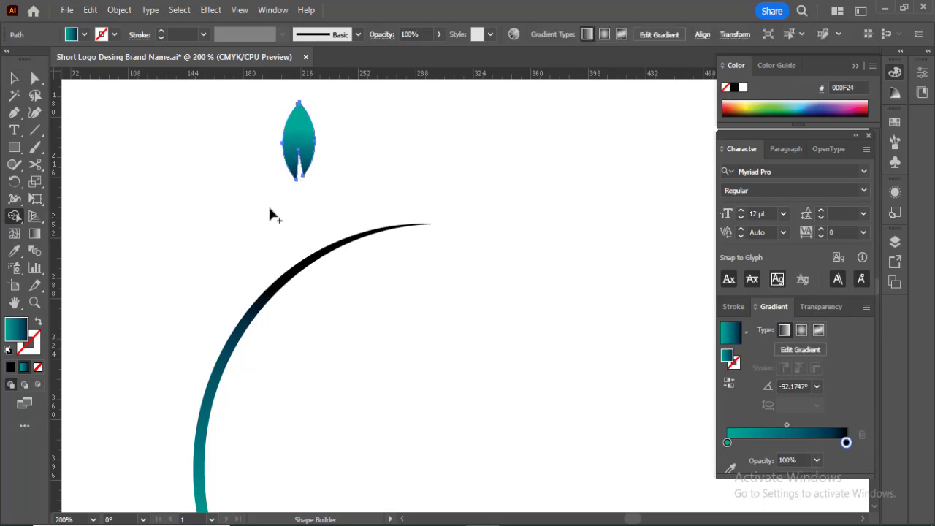
pyautogui.click(14, 78)
pyautogui.moveTo(198, 115); pyautogui.dragTo(388, 151)
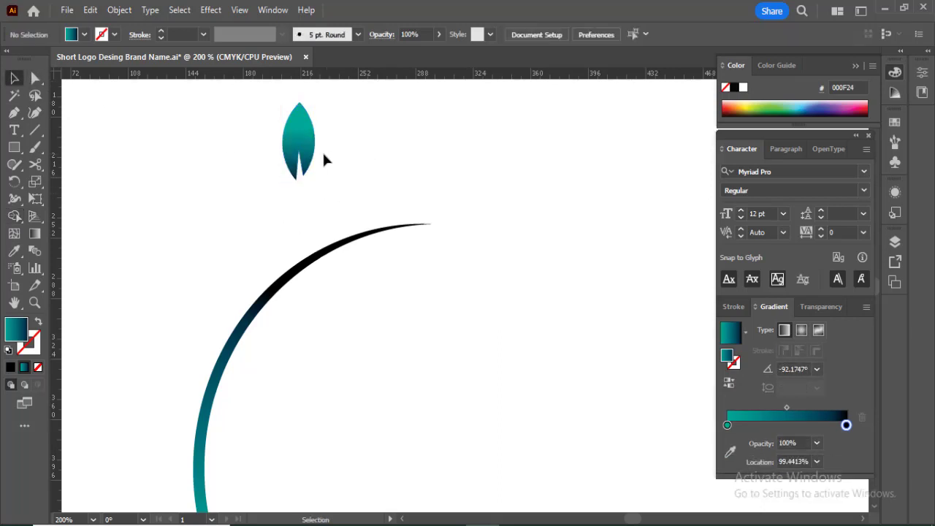
# - Duplicate the notched leaf to its lower left and reflect the copy
pyautogui.moveTo(302, 154); pyautogui.dragTo(211, 222)
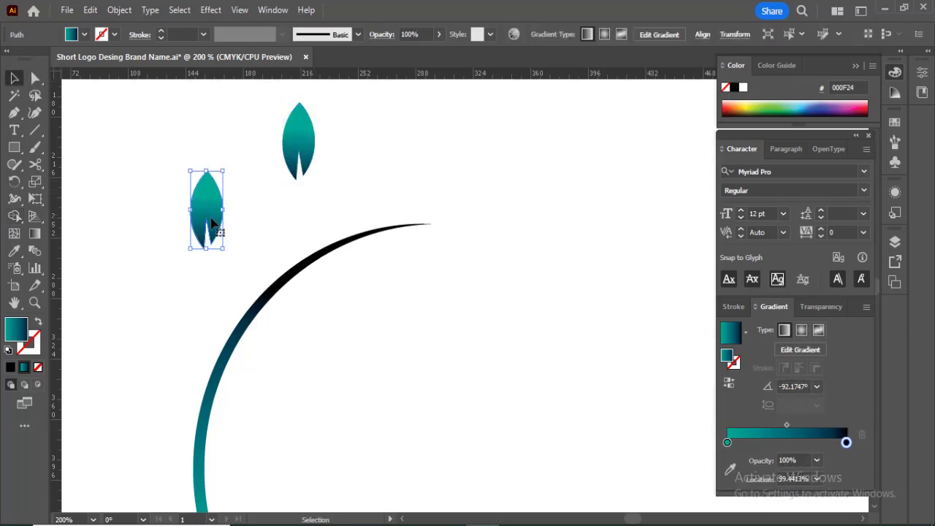
pyautogui.rightClick(211, 223)
pyautogui.moveTo(327, 437)
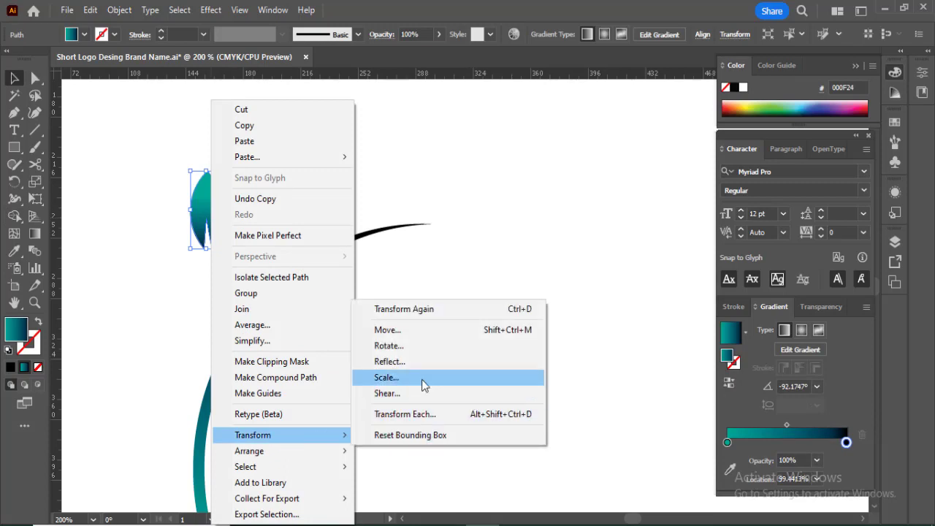
pyautogui.click(395, 363)
pyautogui.press('Return')
# - Rotate the two leaves and place them as a pair on opposite sides of the stem near its upper end
pyautogui.moveTo(224, 171)
pyautogui.mouseDown()
pyautogui.moveTo(243, 206)
pyautogui.moveTo(235, 179)
pyautogui.mouseUp()
pyautogui.moveTo(218, 212); pyautogui.dragTo(325, 230)
pyautogui.moveTo(311, 130); pyautogui.dragTo(433, 319)
pyautogui.moveTo(402, 303); pyautogui.dragTo(340, 272)
pyautogui.moveTo(365, 252); pyautogui.dragTo(367, 263)
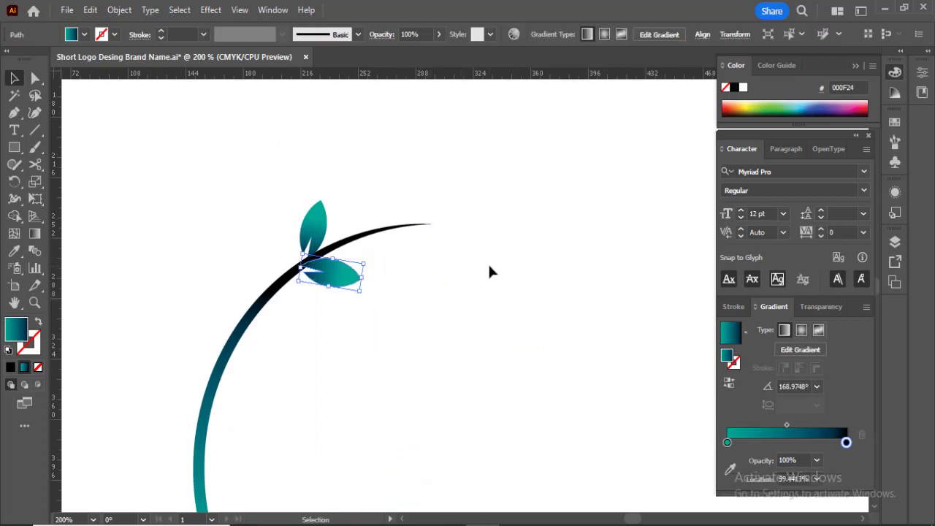
pyautogui.click(489, 263)
# - Make a copy of the leaf pair rotated 16° around the centre of the arc
pyautogui.hotkey('ctrl', '1')
pyautogui.click(378, 243)
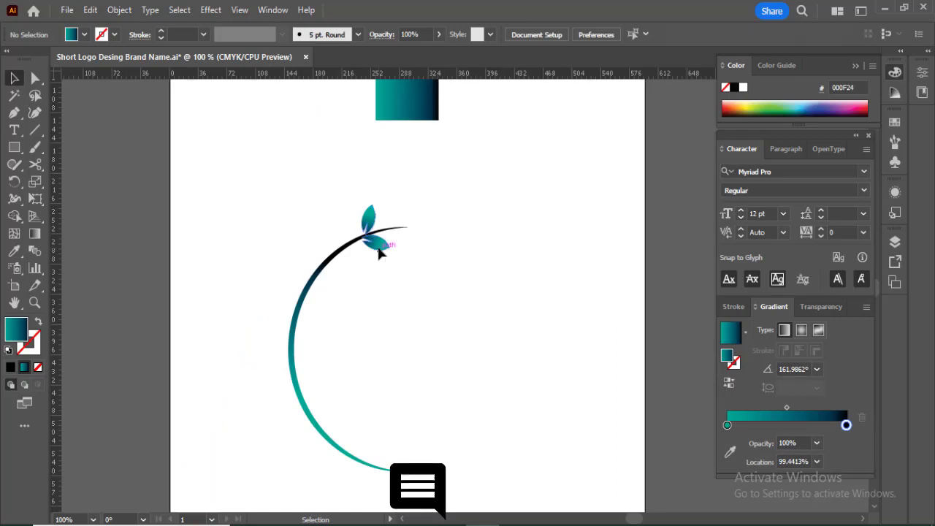
pyautogui.press('r')
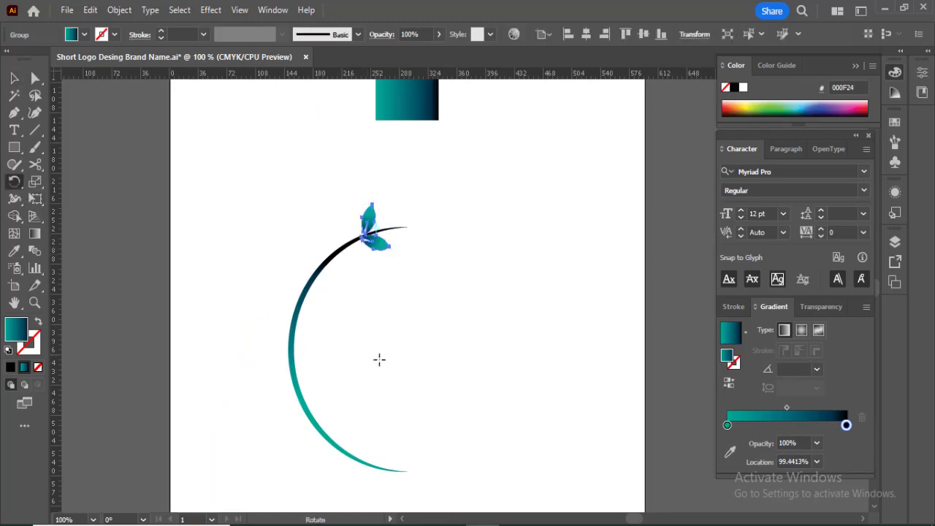
pyautogui.keyDown('alt'); pyautogui.click(407, 347); pyautogui.keyUp('alt')
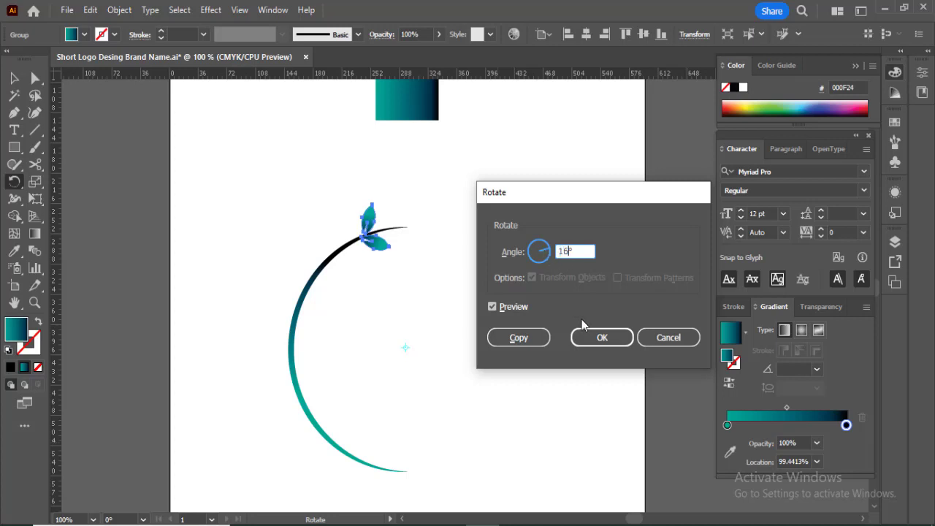
pyautogui.click(526, 337)
# - Repeat the rotated copy eight more times to line the whole stem with leaf pairs
pyautogui.hotkey('ctrl', 'd')
pyautogui.hotkey('ctrl', 'd')
pyautogui.hotkey('ctrl', 'd')
pyautogui.hotkey('ctrl', 'd')
pyautogui.hotkey('ctrl', 'd')
pyautogui.hotkey('ctrl', 'd')
pyautogui.hotkey('ctrl', 'd')
pyautogui.hotkey('ctrl', 'd')
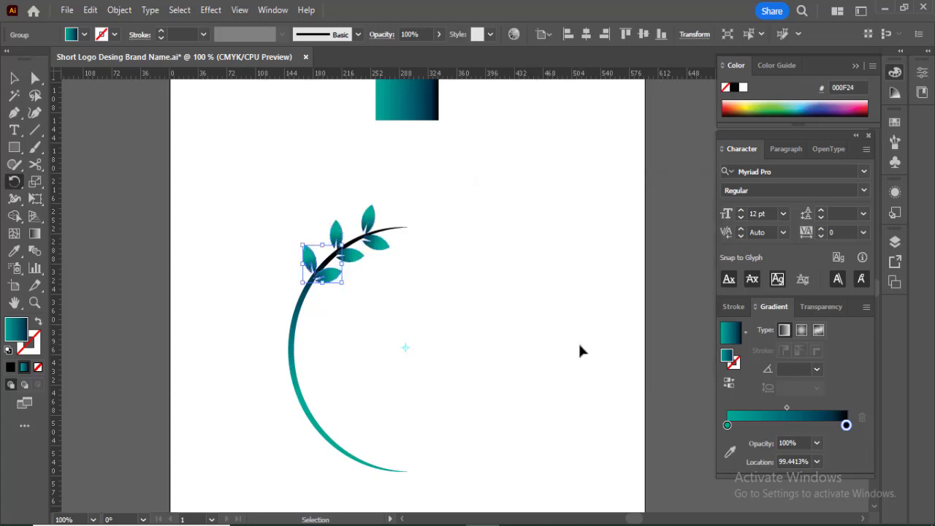
pyautogui.press('v')
pyautogui.click(455, 469)
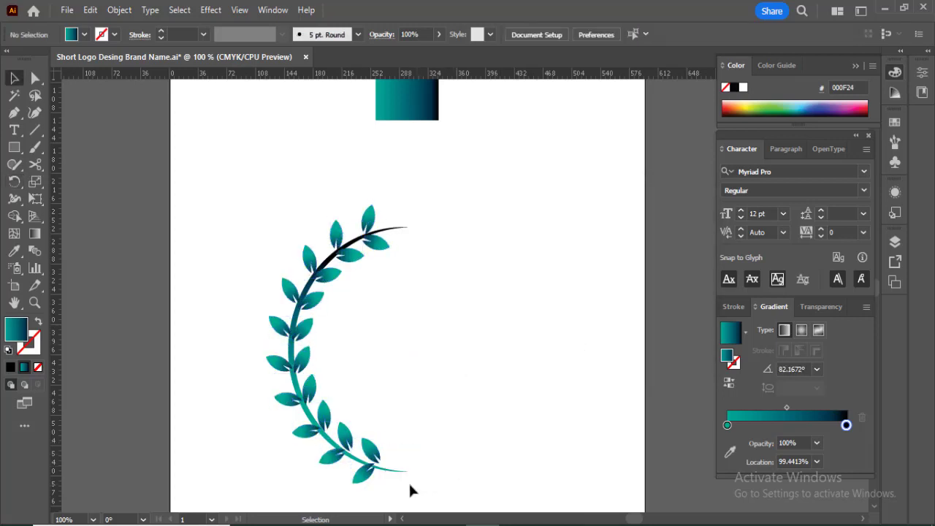
# - Remove the lowest leaf pair and lay a narrow tilted rectangle across the stem's lower tip
pyautogui.click(402, 472)
pyautogui.scroll(-2, 453, 419)
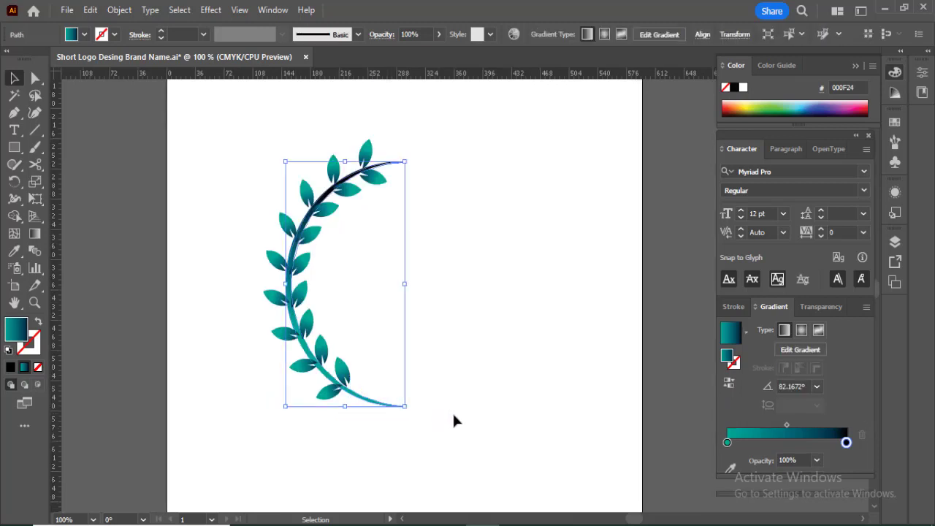
pyautogui.click(10, 149)
pyautogui.click(53, 165)
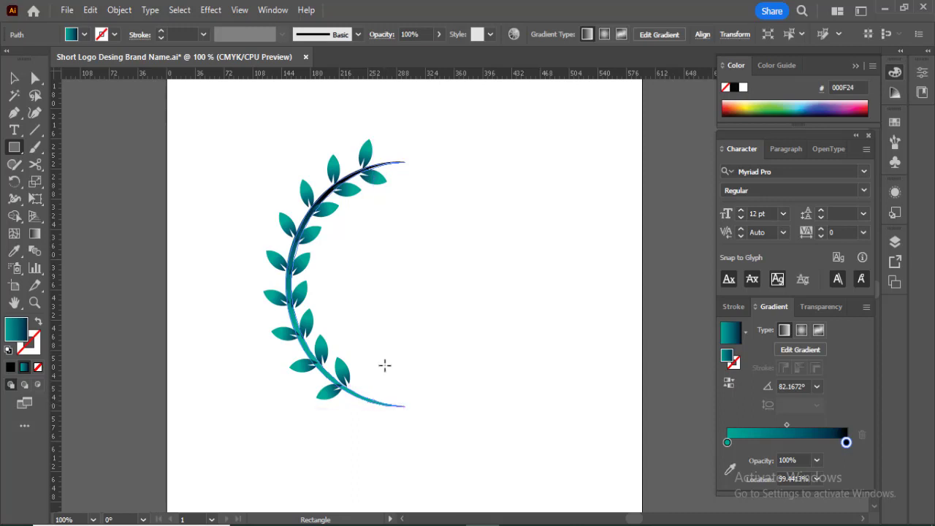
pyautogui.moveTo(383, 358)
pyautogui.mouseDown()
pyautogui.moveTo(451, 383)
pyautogui.moveTo(419, 331)
pyautogui.moveTo(392, 393)
pyautogui.mouseUp()
pyautogui.press('v')
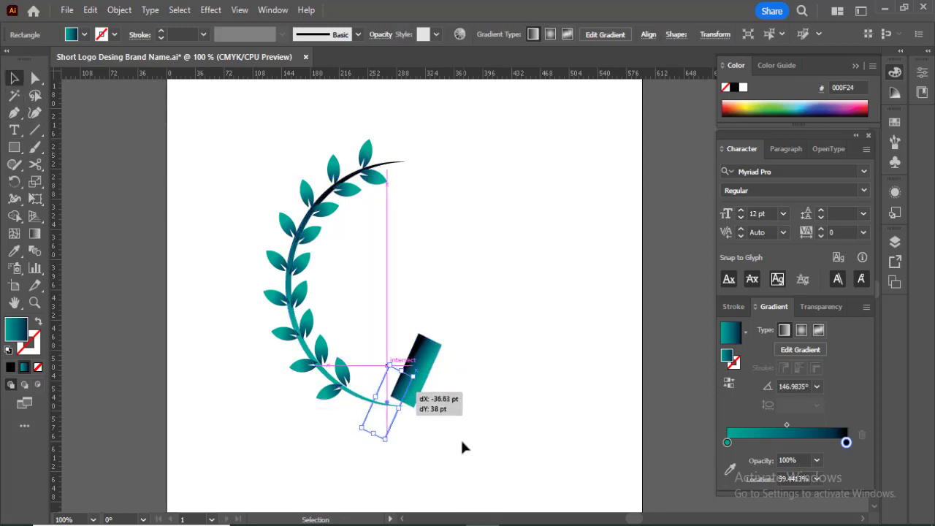
pyautogui.moveTo(462, 441); pyautogui.dragTo(378, 363)
# - Trim the stem's lower tip along the tilted rectangle with the Shape Builder, removing the rectangle too
pyautogui.click(16, 217)
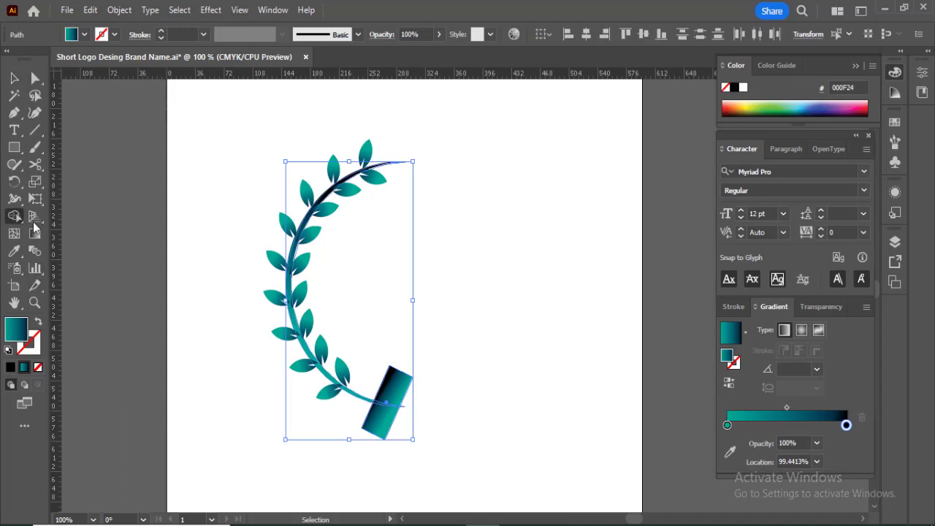
pyautogui.keyDown('alt'); pyautogui.click(400, 383); pyautogui.keyUp('alt')
pyautogui.keyDown('alt'); pyautogui.click(393, 433); pyautogui.keyUp('alt')
pyautogui.press('v')
pyautogui.click(512, 446)
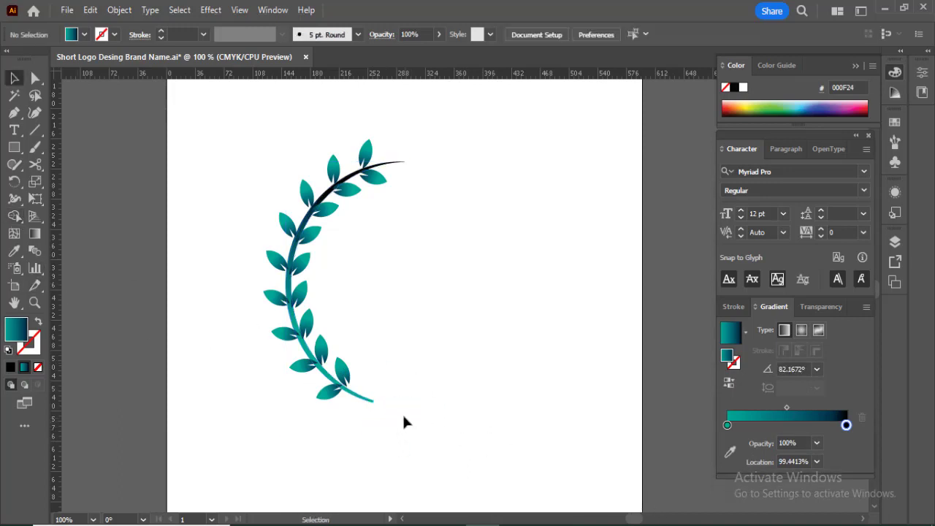
# - Duplicate the topmost leaf pair, ungroup the copy, and place a single leaf from it on the stem's upper tip
pyautogui.moveTo(374, 178); pyautogui.dragTo(472, 230)
pyautogui.rightClick(472, 230)
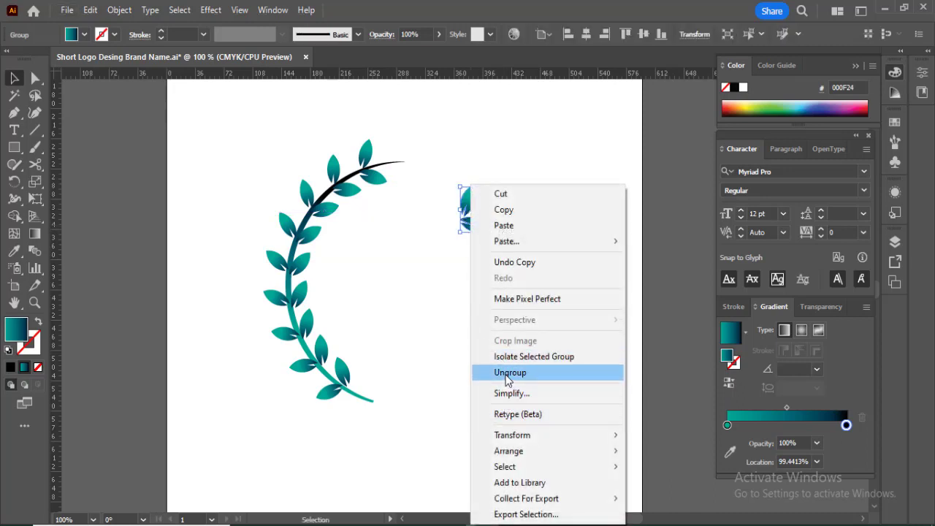
pyautogui.click(511, 372)
pyautogui.click(494, 271)
pyautogui.moveTo(435, 212); pyautogui.dragTo(414, 168)
# - Group the complete leaf branch, duplicate it beside the original, and reflect the copy to form the opposite half of the wreath
pyautogui.moveTo(485, 367); pyautogui.dragTo(331, 191)
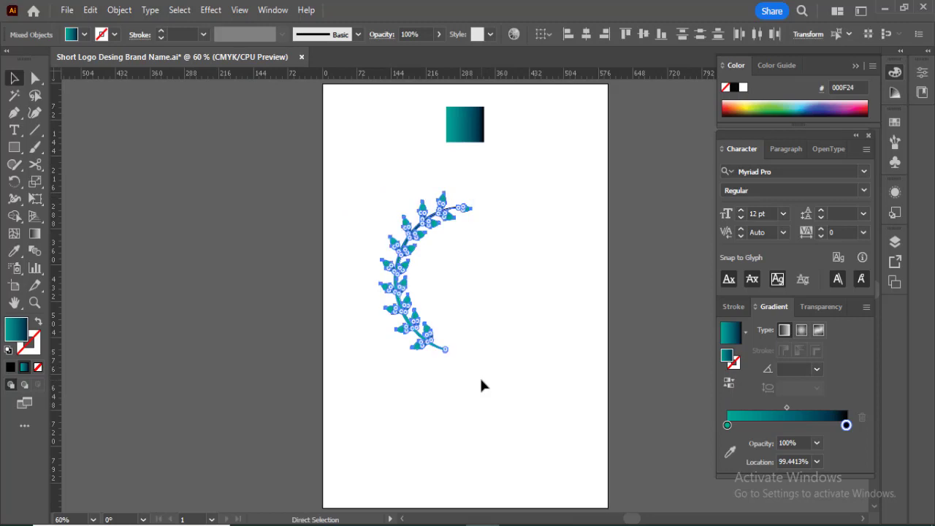
pyautogui.hotkey('ctrl', 'g')
pyautogui.moveTo(420, 344); pyautogui.dragTo(492, 343)
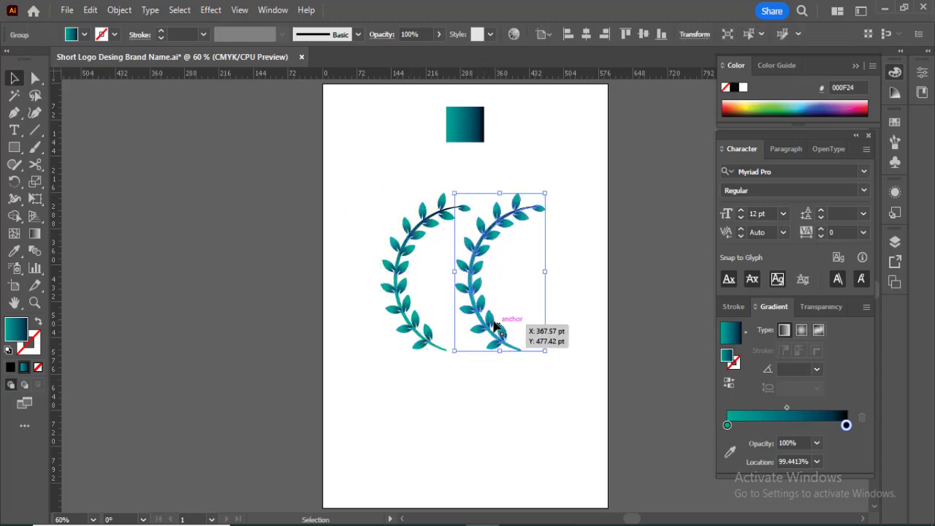
pyautogui.rightClick(494, 337)
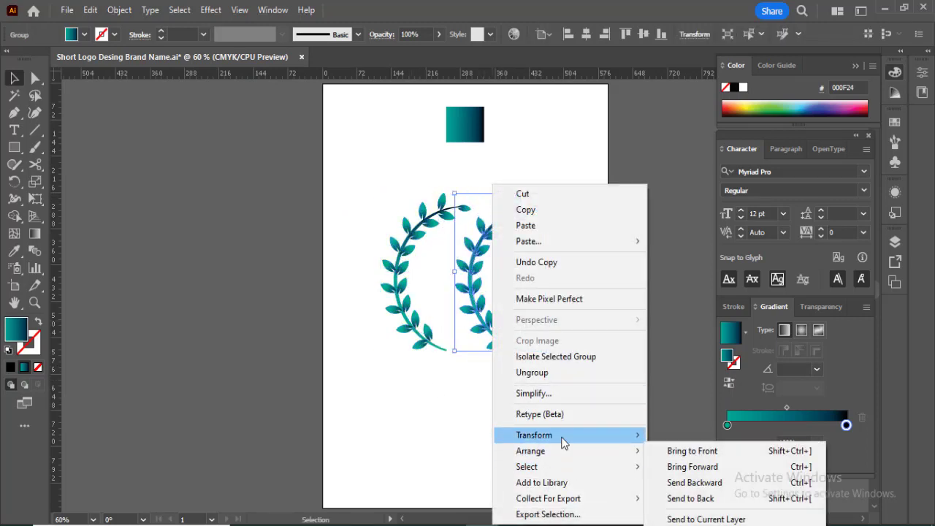
pyautogui.moveTo(575, 434)
pyautogui.click(685, 364)
# - Rotate both branch halves so their lower stem ends meet at the base and the wreath opens at the top
pyautogui.click(459, 209)
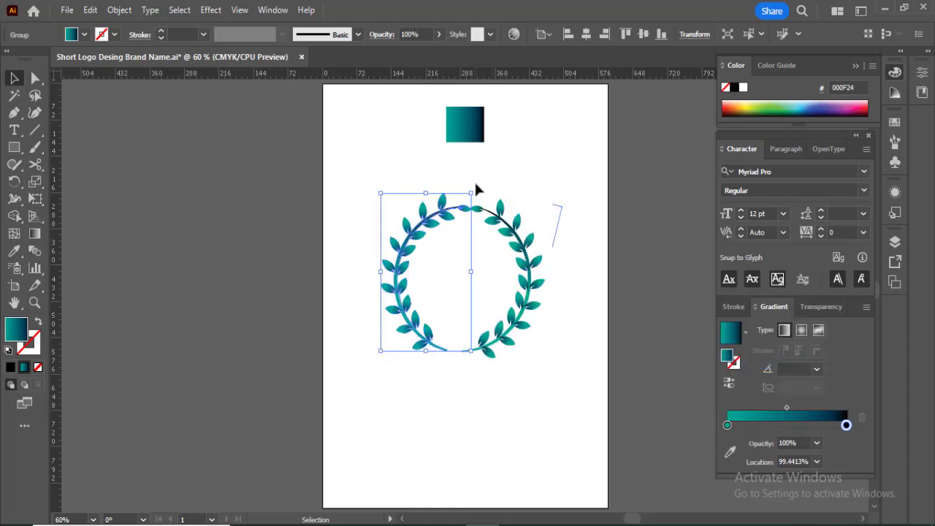
pyautogui.moveTo(476, 188); pyautogui.dragTo(455, 182)
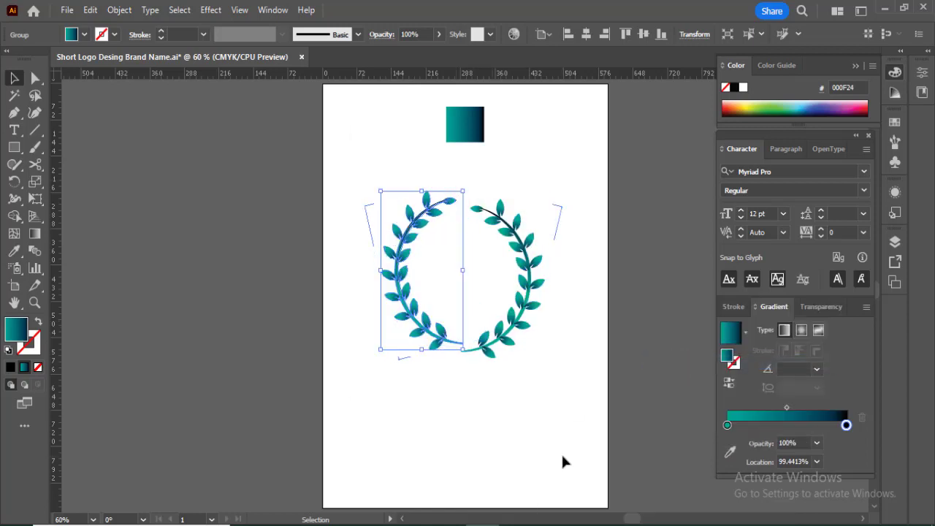
pyautogui.moveTo(561, 453); pyautogui.dragTo(392, 153)
pyautogui.click(482, 443)
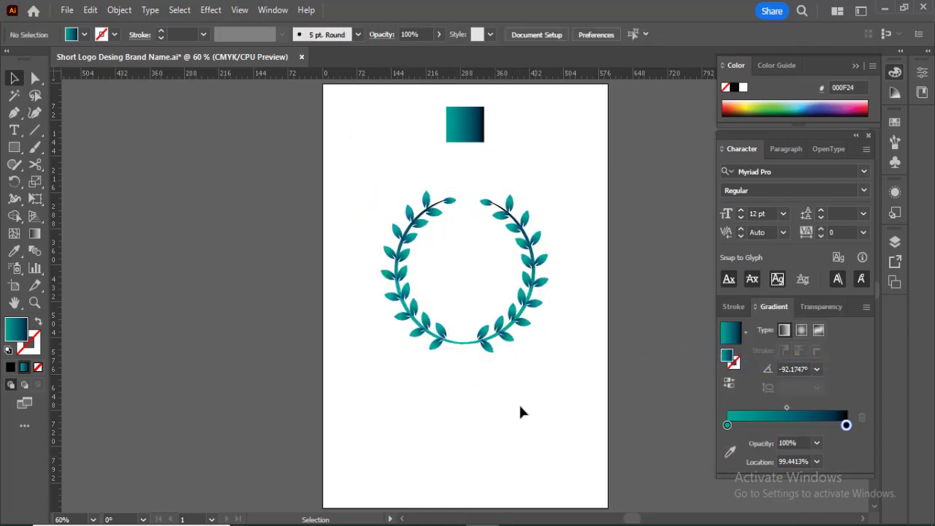
pyautogui.moveTo(520, 406); pyautogui.dragTo(499, 249)
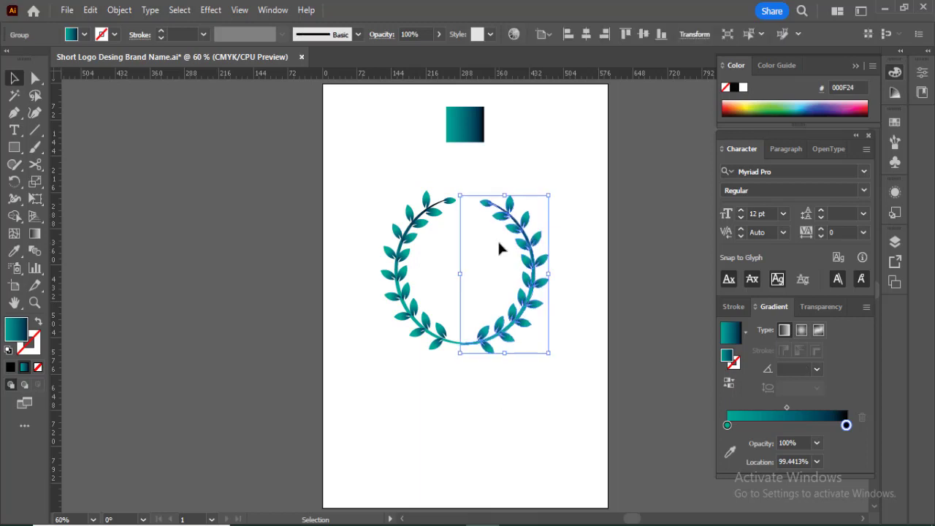
pyautogui.hotkey('ctrl', 'shift', 'a')
# - Add the two-line text "YOUR BRAND NAME HERE" in the middle of the wreath
pyautogui.hotkey('ctrl', '=')
pyautogui.press('t')
pyautogui.click(371, 442)
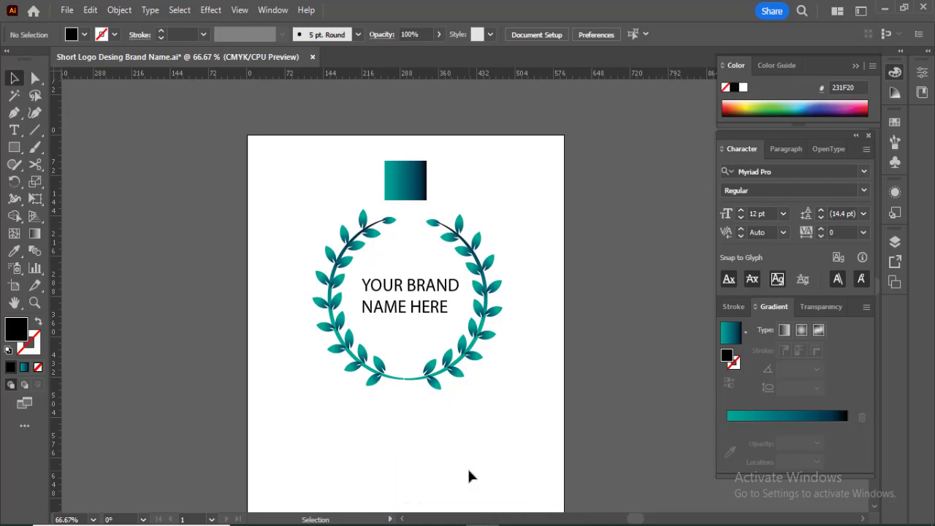
# - Close the small gap between the wreath halves at the base and enlarge the brand text slightly inside the wreath
pyautogui.moveTo(363, 357); pyautogui.dragTo(365, 355)
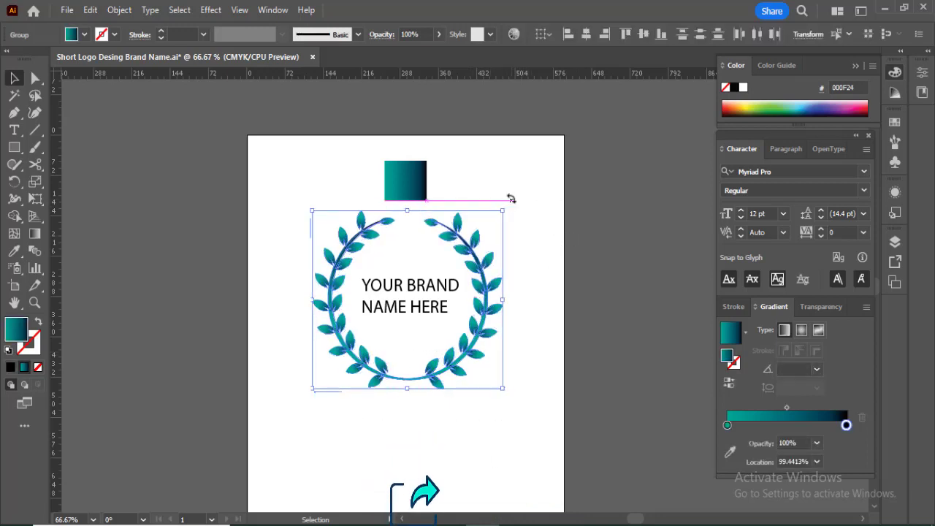
pyautogui.click(478, 440)
pyautogui.click(412, 302)
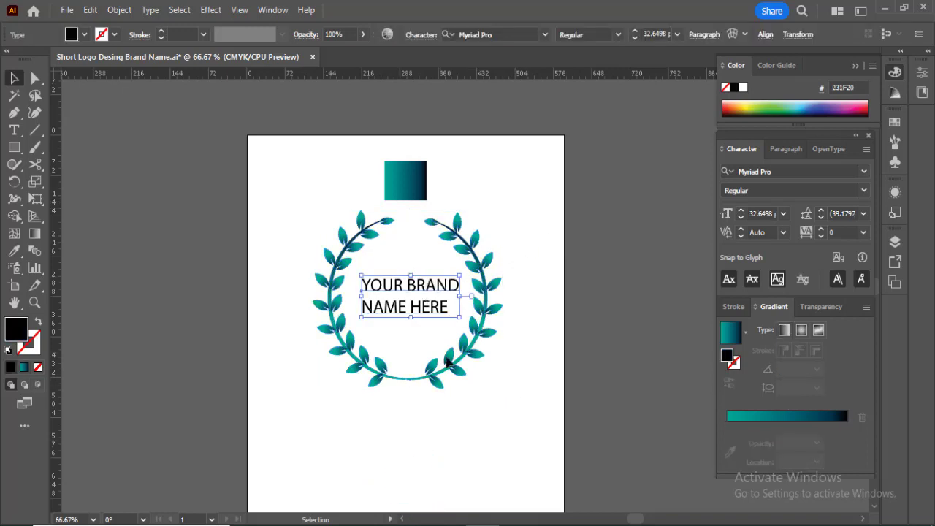
pyautogui.moveTo(462, 272); pyautogui.dragTo(485, 267)
pyautogui.click(414, 448)
# - Draw a small tapered, curved shape with the Pen tool along the underside of the left branch's lower stem end
pyautogui.hotkey('ctrl', '1')
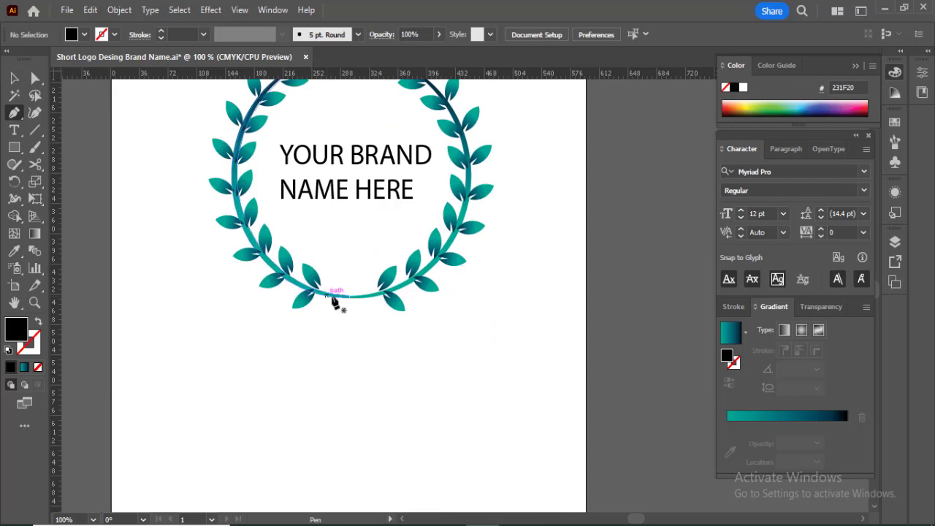
pyautogui.click(348, 298)
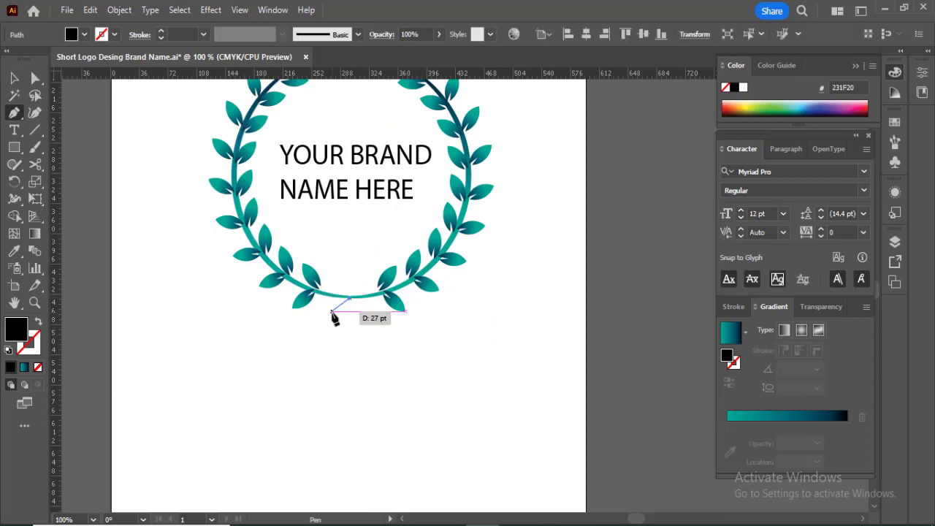
pyautogui.moveTo(332, 314); pyautogui.dragTo(344, 310)
pyautogui.click(330, 300)
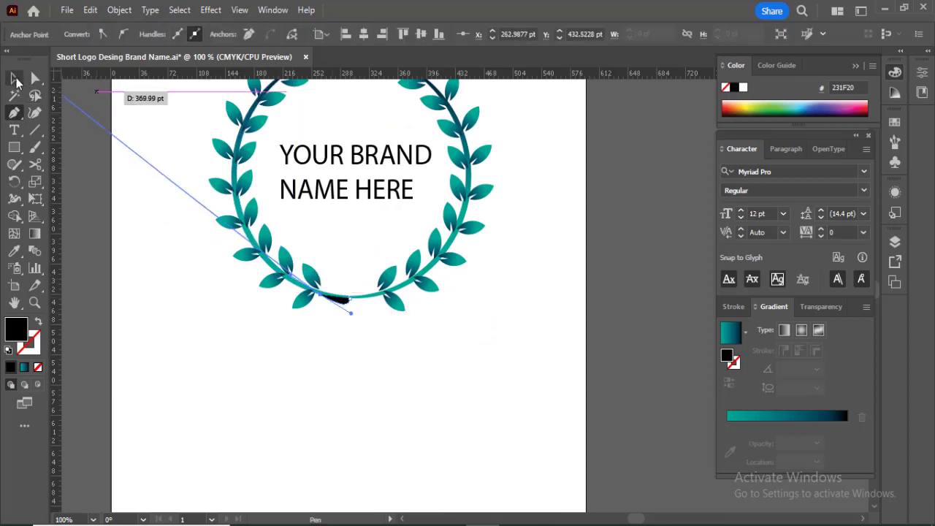
pyautogui.press('v')
# - Duplicate the tapered black shape and mirror the copy under the right branch's lower stem end
pyautogui.hotkey('ctrl', '+')
pyautogui.hotkey('ctrl', '+')
pyautogui.hotkey('ctrl', '+')
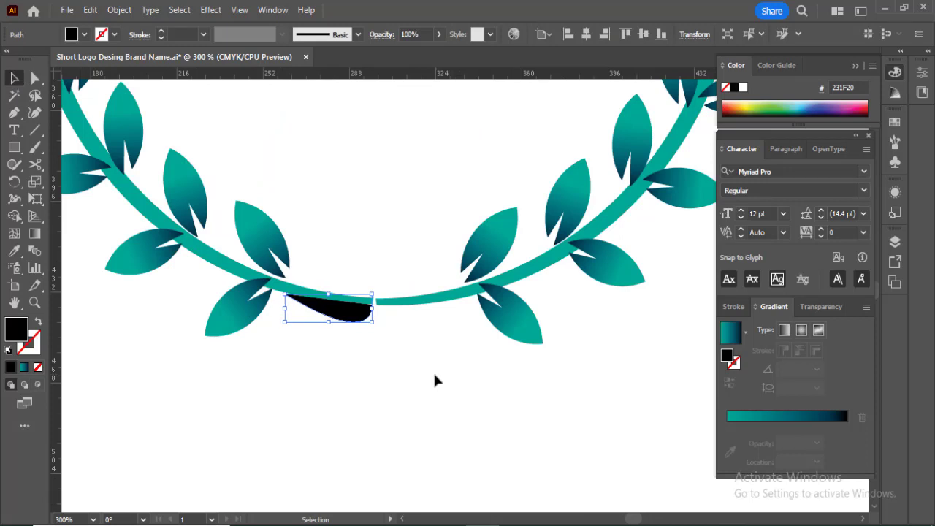
pyautogui.click(433, 371)
pyautogui.press('.')
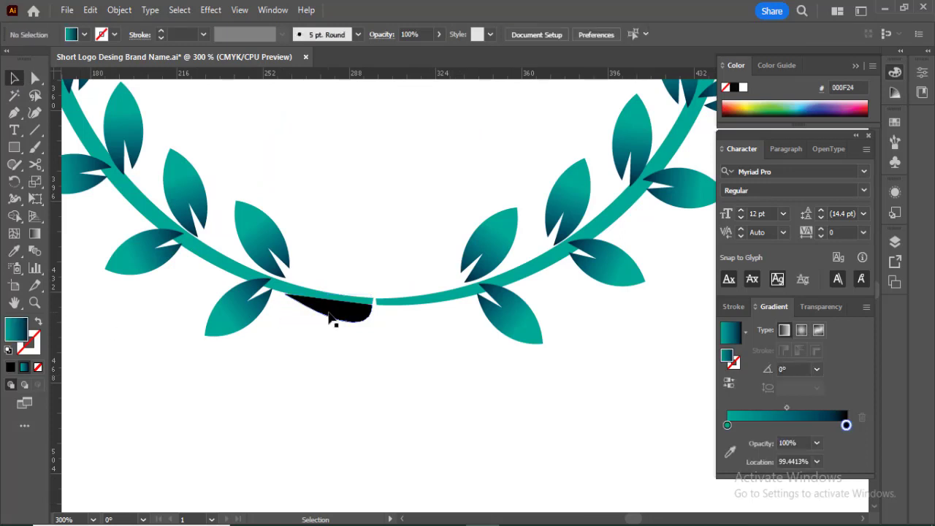
pyautogui.keyDown('alt'); pyautogui.moveTo(330, 315); pyautogui.dragTo(471, 439); pyautogui.keyUp('alt')
pyautogui.rightClick(471, 439)
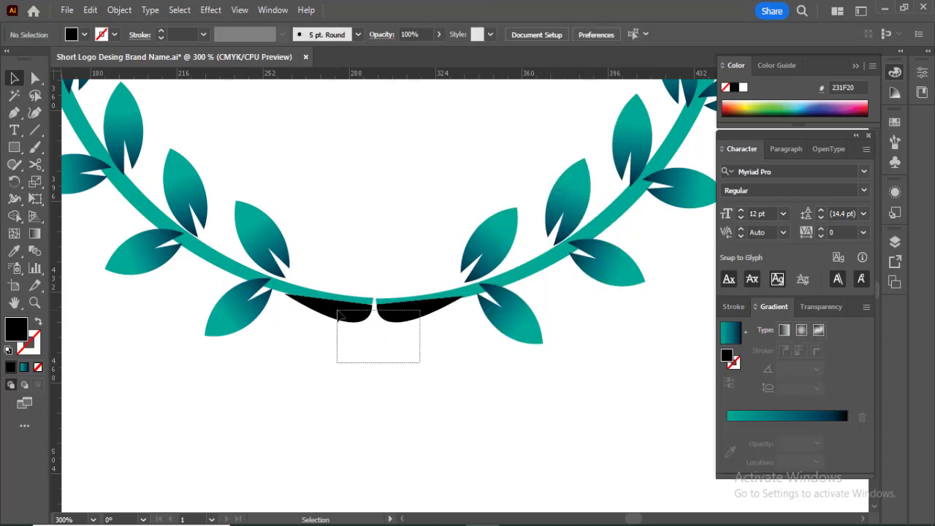
# - Fill both tapered stem shapes with the teal-to-navy gradient sampled from a leaf
pyautogui.moveTo(338, 314); pyautogui.dragTo(336, 312)
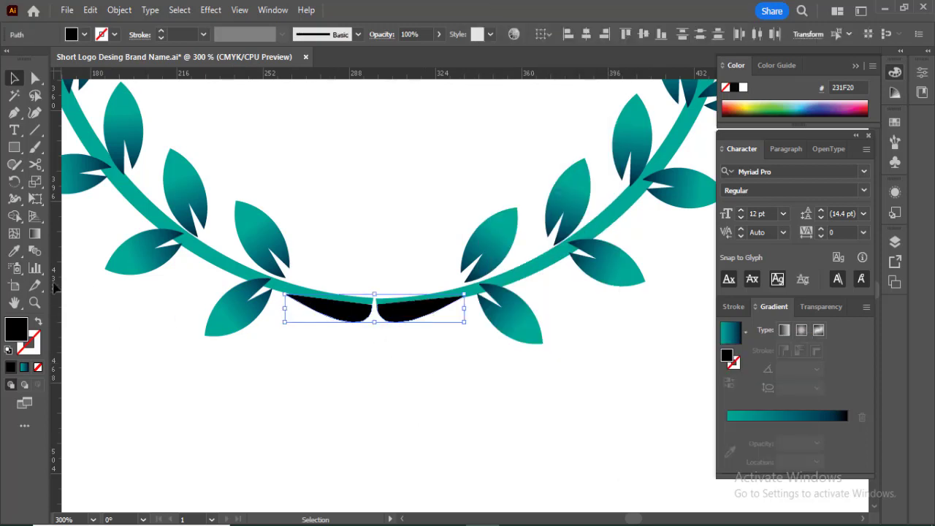
pyautogui.click(14, 252)
pyautogui.click(241, 255)
# - Select the complete wreath without its text and place a duplicate in the empty lower part of the artboard
pyautogui.hotkey('ctrl', '0')
pyautogui.press('v')
pyautogui.moveTo(551, 362); pyautogui.dragTo(420, 292)
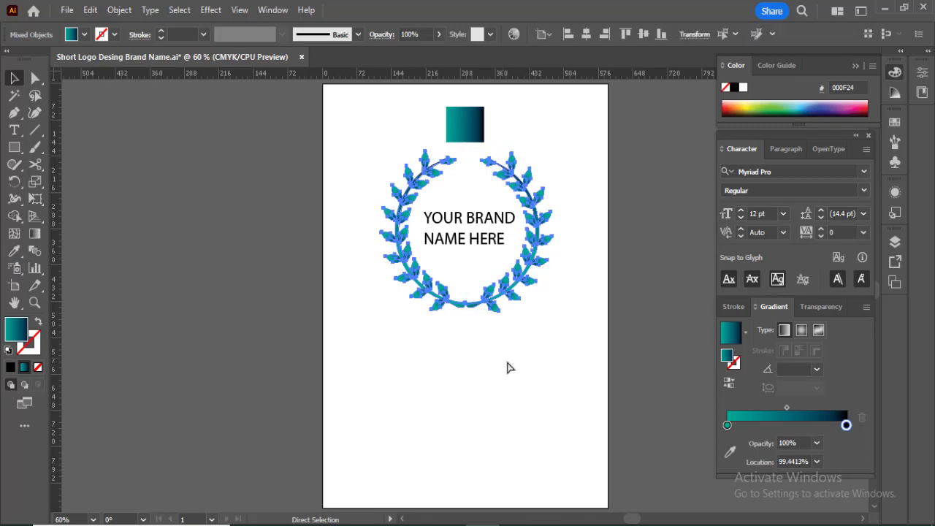
pyautogui.moveTo(517, 274); pyautogui.dragTo(543, 444)
# - Shrink the original wreath with its text into the artboard's upper-right area and move the lower copy up a little
pyautogui.moveTo(361, 159); pyautogui.dragTo(557, 302)
pyautogui.moveTo(555, 155); pyautogui.dragTo(532, 172)
pyautogui.moveTo(489, 233); pyautogui.dragTo(554, 188)
pyautogui.moveTo(545, 380); pyautogui.dragTo(542, 307)
pyautogui.click(510, 453)
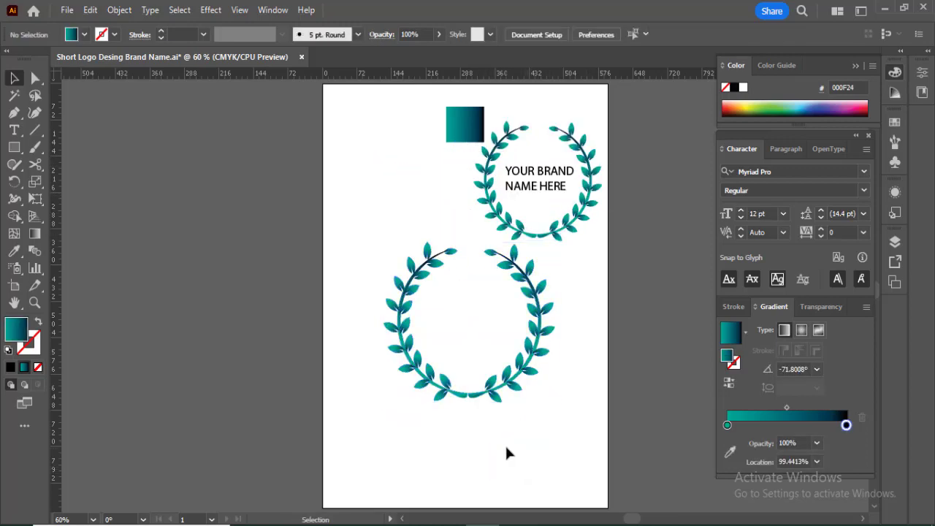
# - Delete the tapered shapes under the stem ends of the lower wreath copy
pyautogui.click(476, 398)
pyautogui.rightClick(476, 398)
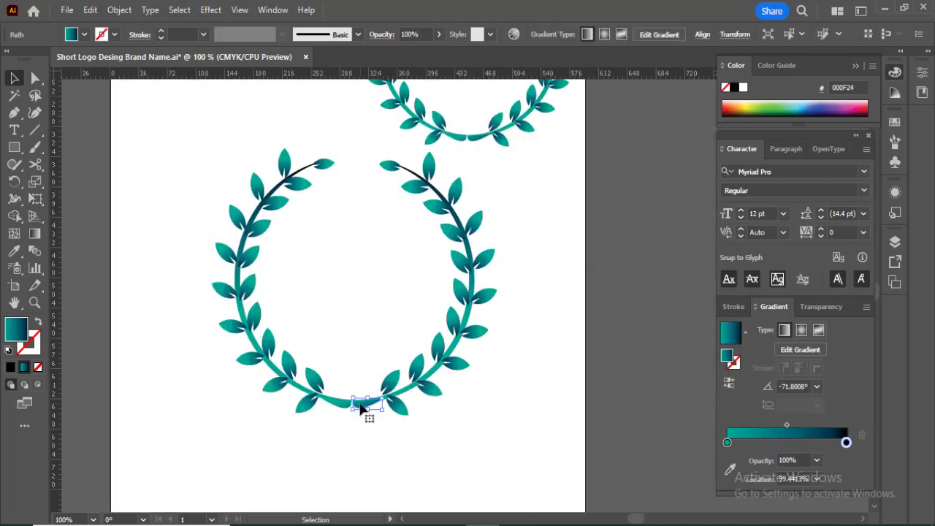
pyautogui.click(365, 417)
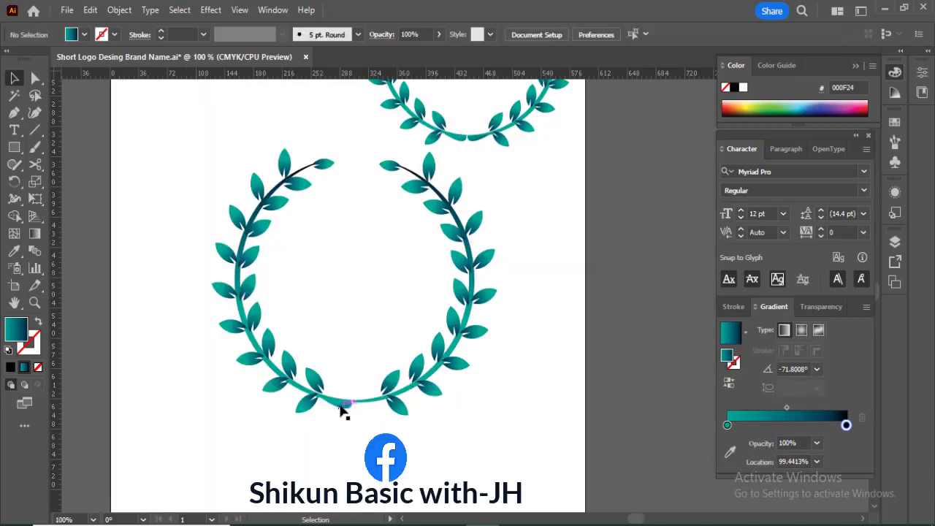
# - Draw a wide, flat gradient-filled rectangle below the wreath copy, about as wide as the wreath
pyautogui.hotkey('ctrl', '-')
pyautogui.press('m')
pyautogui.moveTo(273, 400); pyautogui.dragTo(432, 424)
# - Bend the rectangle into an arched banner with the Curvature tool and place it over the wreath's base with a vertical gradient
pyautogui.click(34, 113)
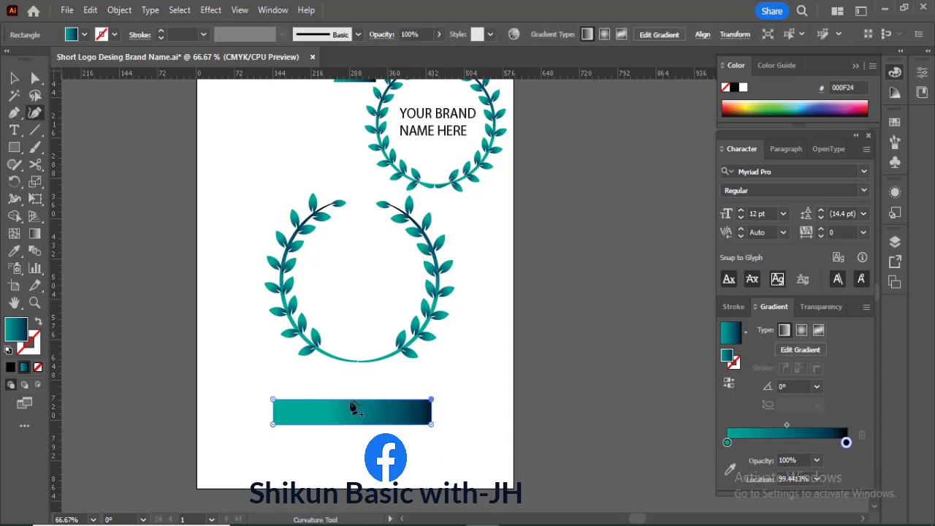
pyautogui.moveTo(349, 400); pyautogui.dragTo(347, 372)
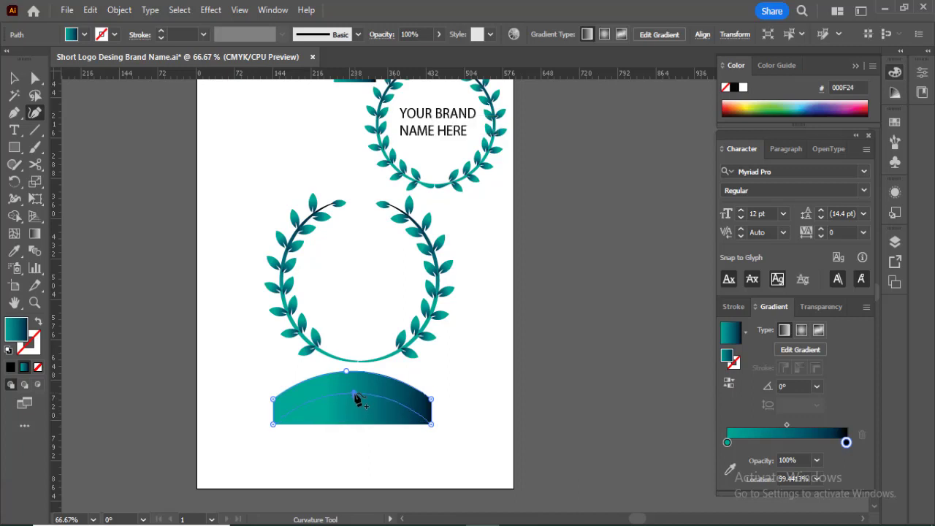
pyautogui.moveTo(358, 394); pyautogui.dragTo(353, 397)
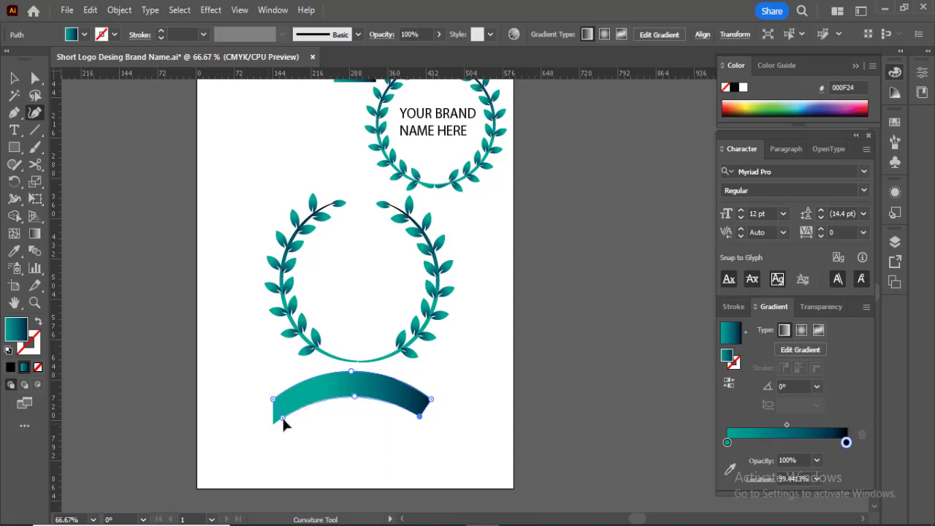
pyautogui.press('v')
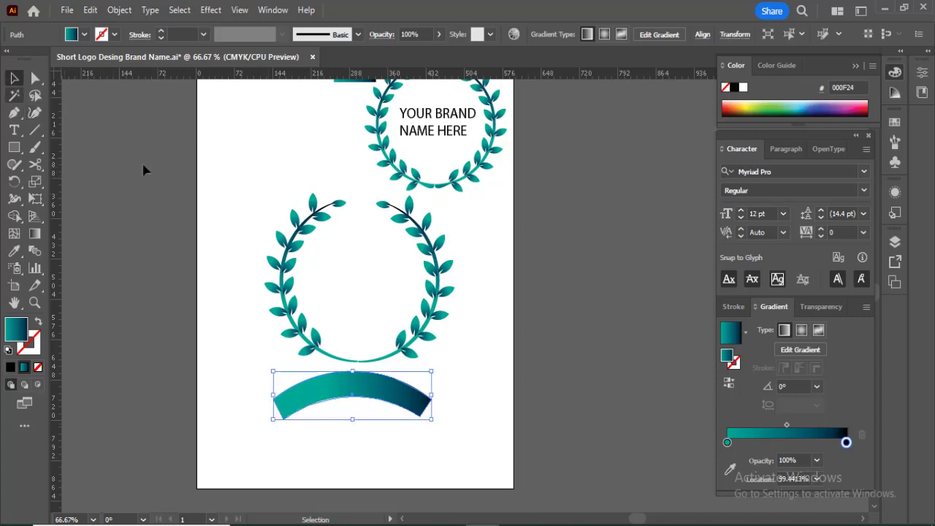
pyautogui.moveTo(390, 395); pyautogui.dragTo(395, 372)
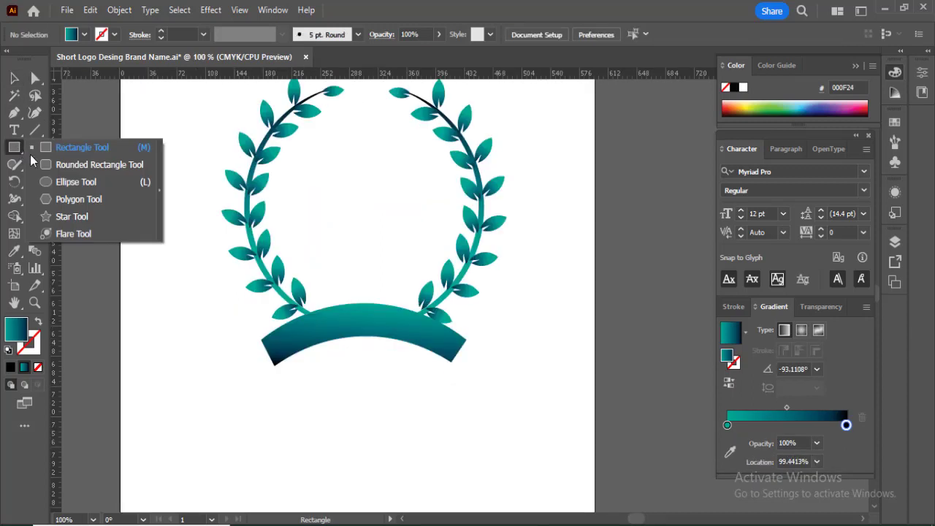
# - Draw a small rectangle below the banner's left end and notch its left edge inward with an added anchor point
pyautogui.click(30, 155)
pyautogui.moveTo(210, 393); pyautogui.dragTo(250, 417)
pyautogui.moveTo(14, 112); pyautogui.dragTo(73, 113)
pyautogui.click(210, 409)
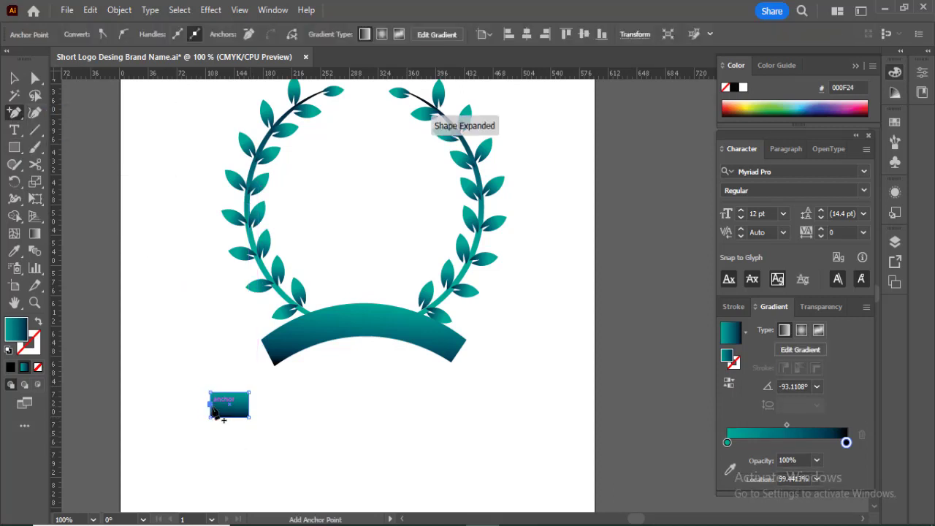
pyautogui.hotkey('shift', 'Right')
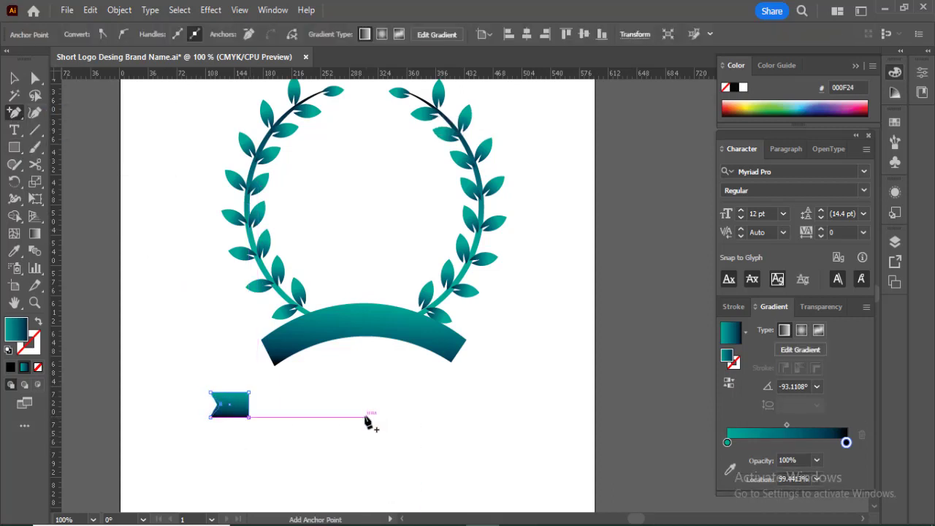
# - Rotate the notched ribbon tail onto the banner's left end and place a mirrored copy at the right end
pyautogui.press('v')
pyautogui.moveTo(255, 388); pyautogui.dragTo(499, 371)
pyautogui.click(500, 373)
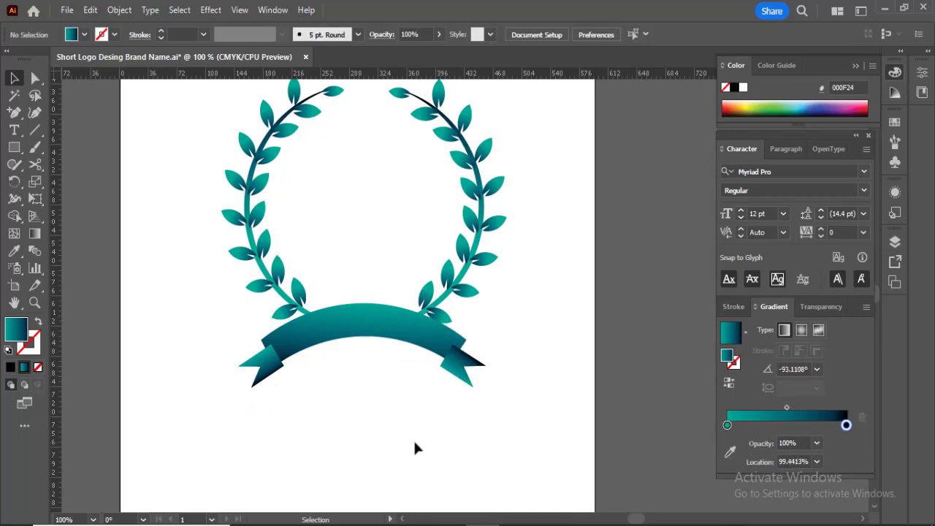
# - Arrange the arched banner in front of both ribbon tails
pyautogui.click(392, 338)
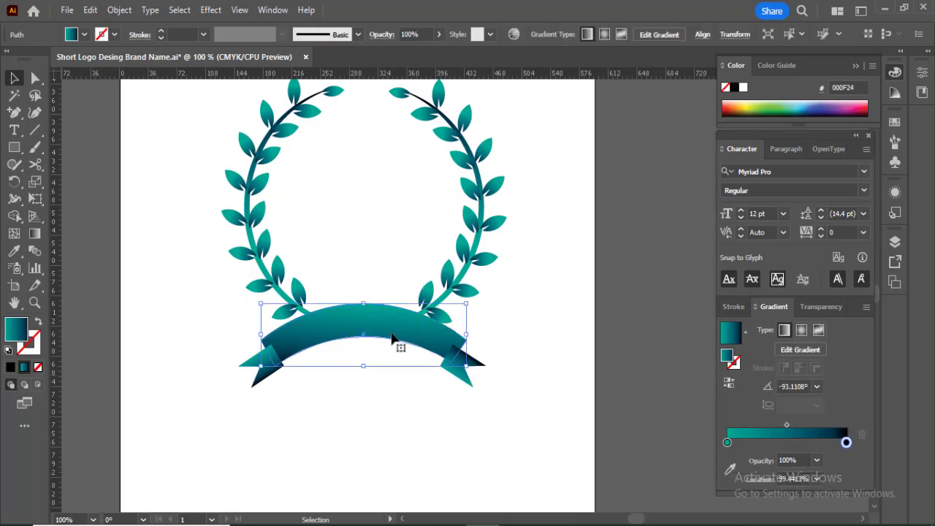
pyautogui.rightClick(395, 336)
pyautogui.moveTo(455, 441)
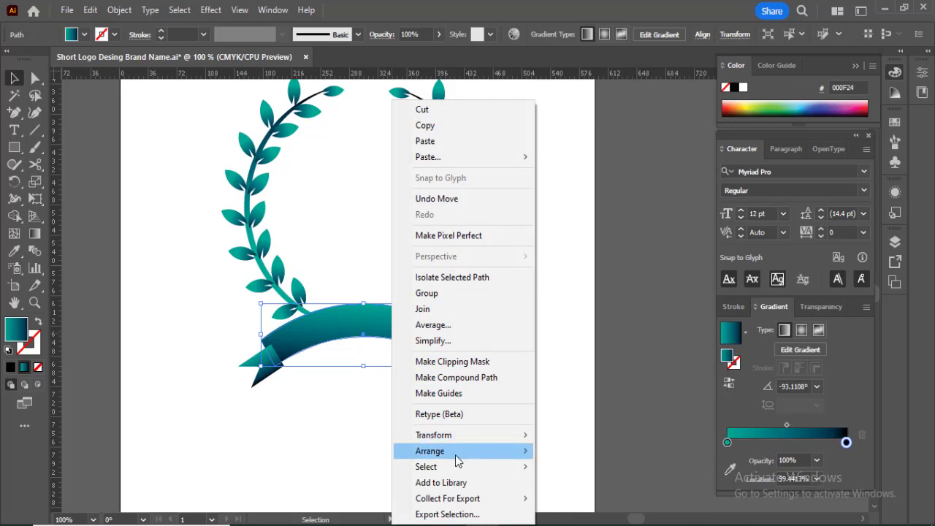
pyautogui.click(484, 461)
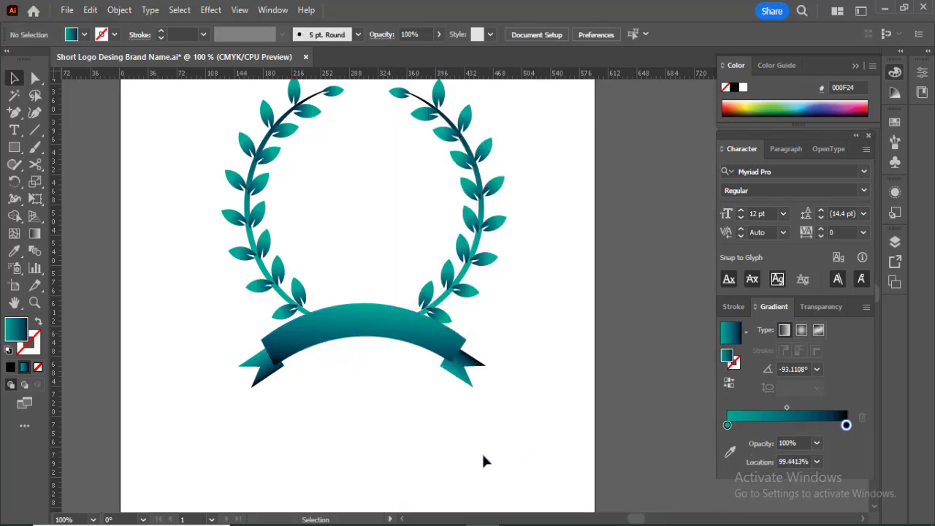
# - Add the letter "W" inside the banner wreath, enlarge it to about 153 pt and centre it
pyautogui.hotkey('ctrl', '-')
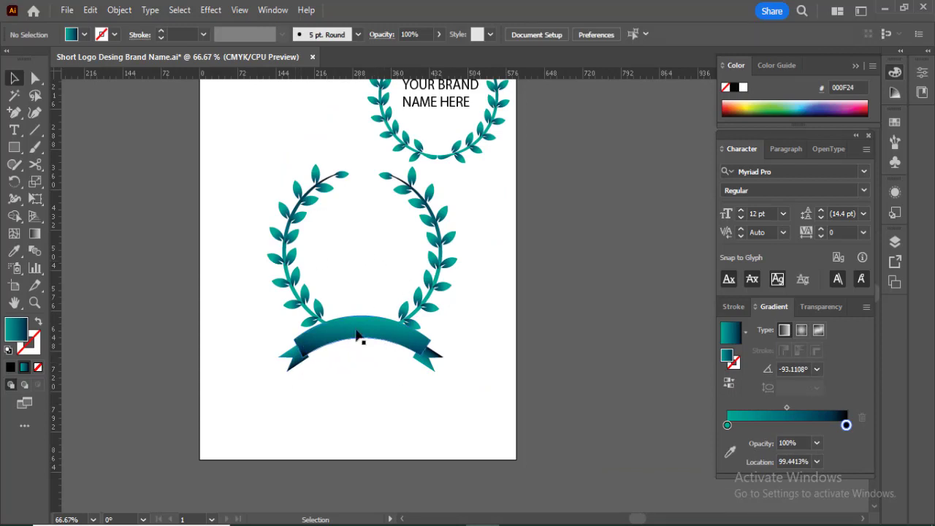
pyautogui.click(17, 131)
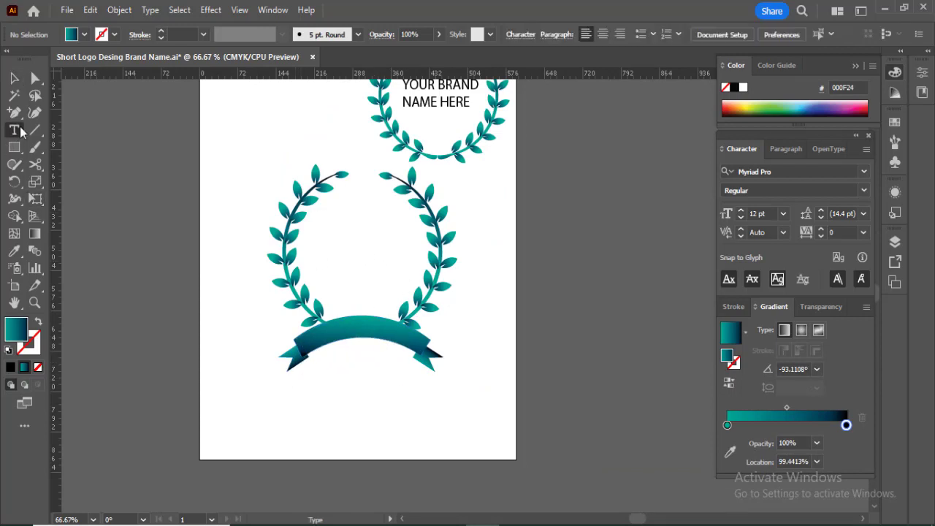
pyautogui.click(330, 232)
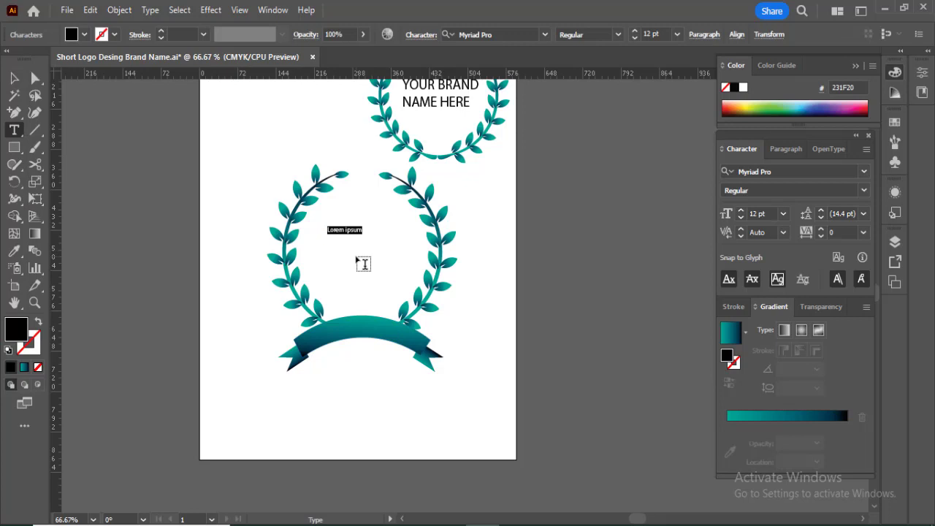
pyautogui.write('W')
pyautogui.press('Escape')
pyautogui.moveTo(334, 226); pyautogui.dragTo(574, 161)
pyautogui.moveTo(375, 263); pyautogui.dragTo(386, 286)
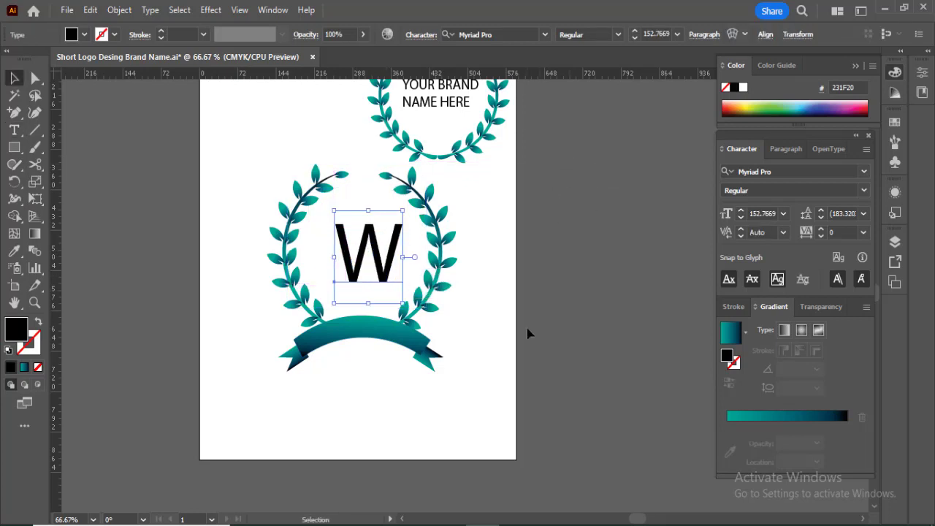
# - Convert the Franklin Gothic Demi W to outlines and apply the banner's teal-to-navy gradient with the Eyedropper
pyautogui.rightClick(364, 249)
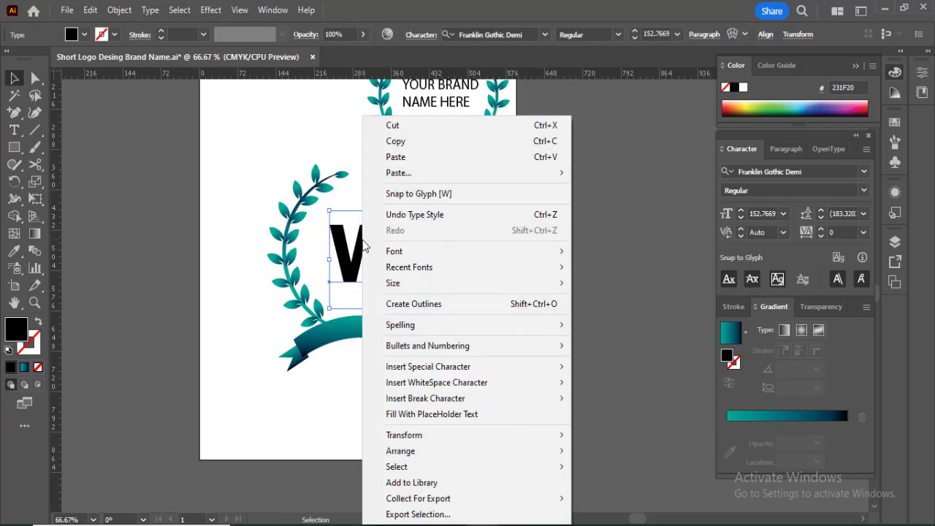
pyautogui.click(410, 304)
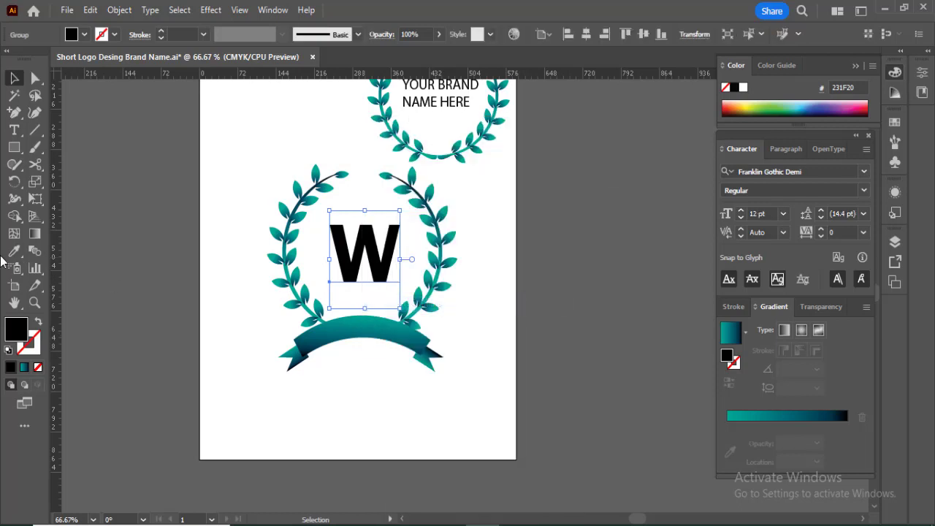
pyautogui.click(14, 251)
pyautogui.click(379, 323)
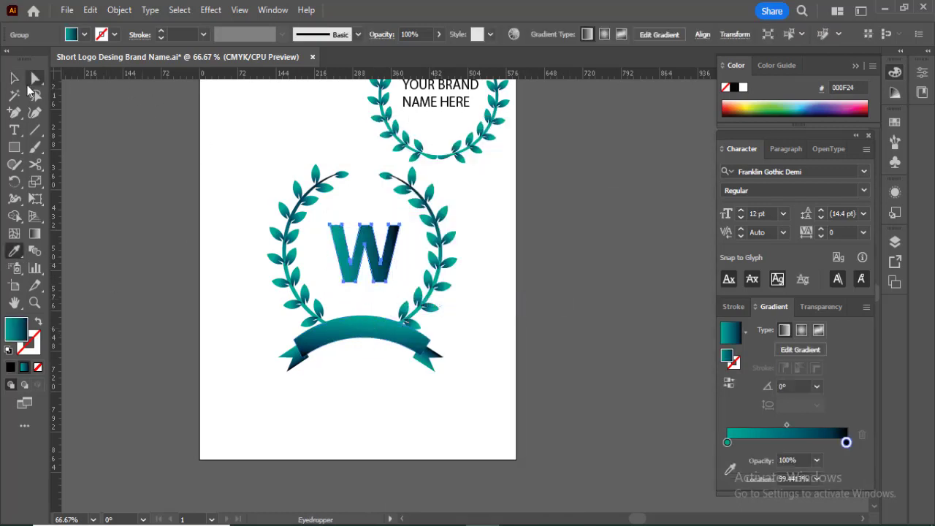
# - Draw an arched path with the Pen tool along the middle of the banner and remove its fill
pyautogui.scroll(-1, 167, 111)
pyautogui.press('p')
pyautogui.moveTo(540, 413)
pyautogui.mouseDown()
pyautogui.moveTo(553, 441)
pyautogui.moveTo(593, 444)
pyautogui.mouseUp()
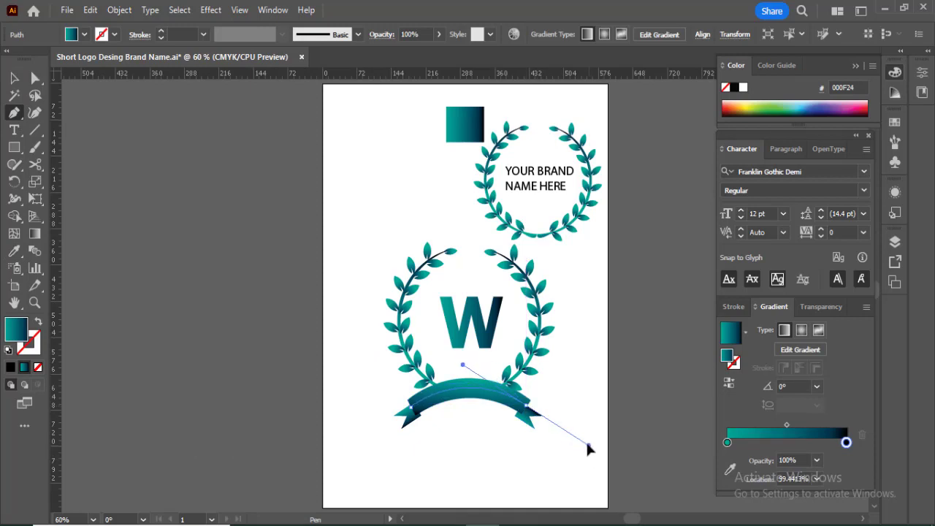
pyautogui.hotkey('ctrl', '1')
pyautogui.press('x')
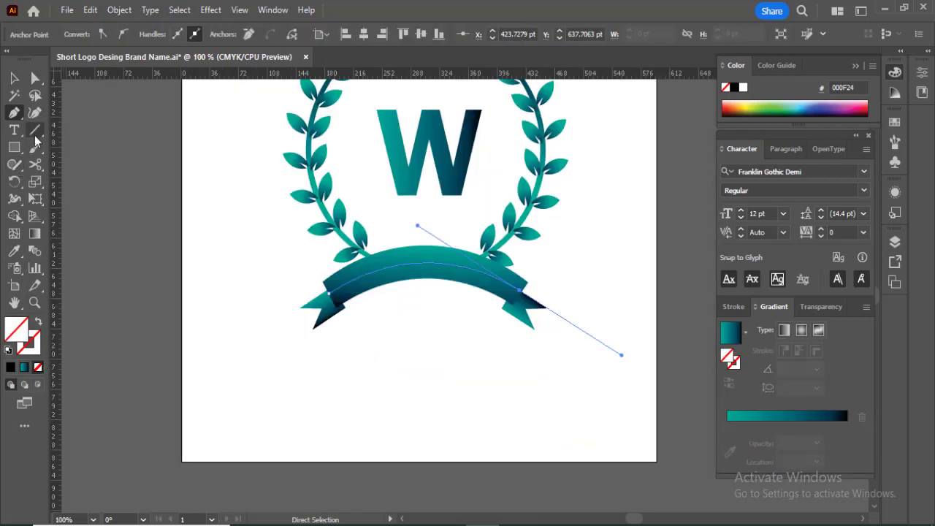
# - Place Lorem ipsum placeholder text along the banner's arched path and fill it with light grey F1F2F2
pyautogui.moveTo(15, 135); pyautogui.dragTo(16, 135)
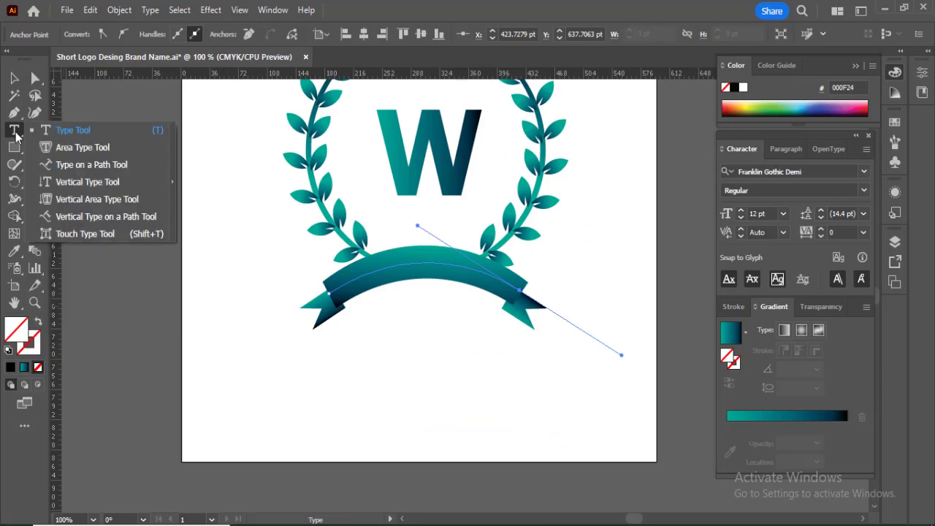
pyautogui.click(68, 168)
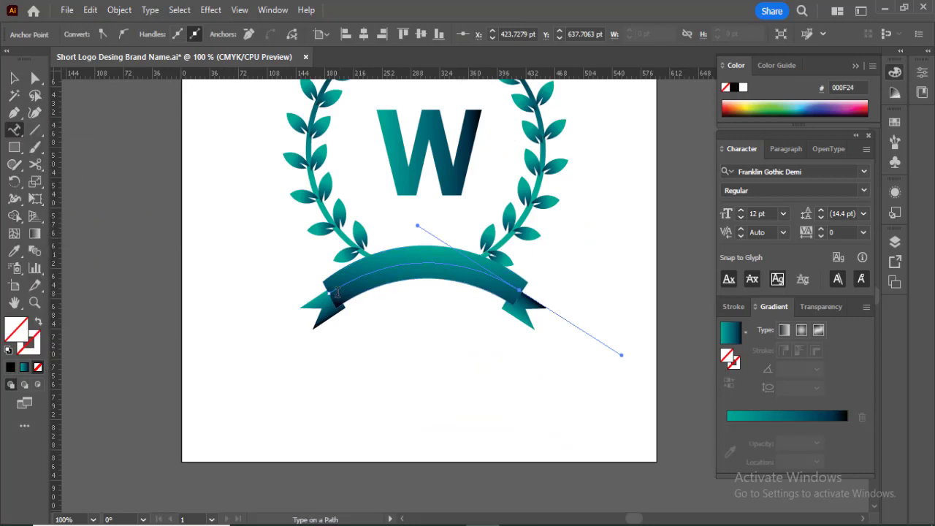
pyautogui.click(333, 291)
pyautogui.click(15, 82)
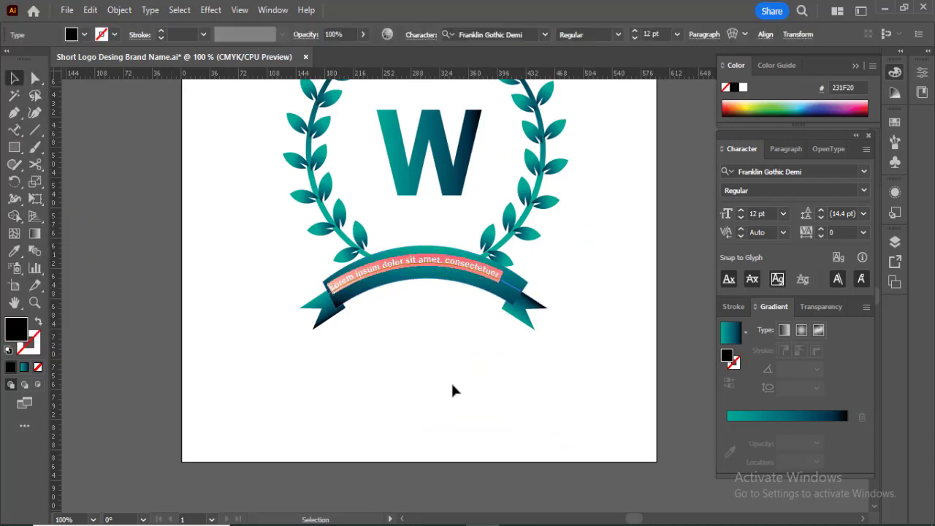
pyautogui.click(449, 382)
pyautogui.click(402, 263)
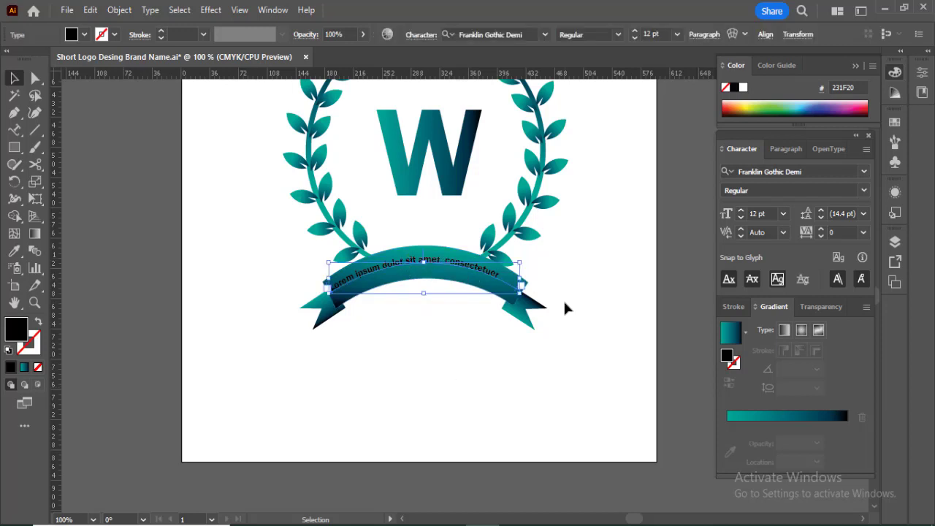
pyautogui.press('Return')
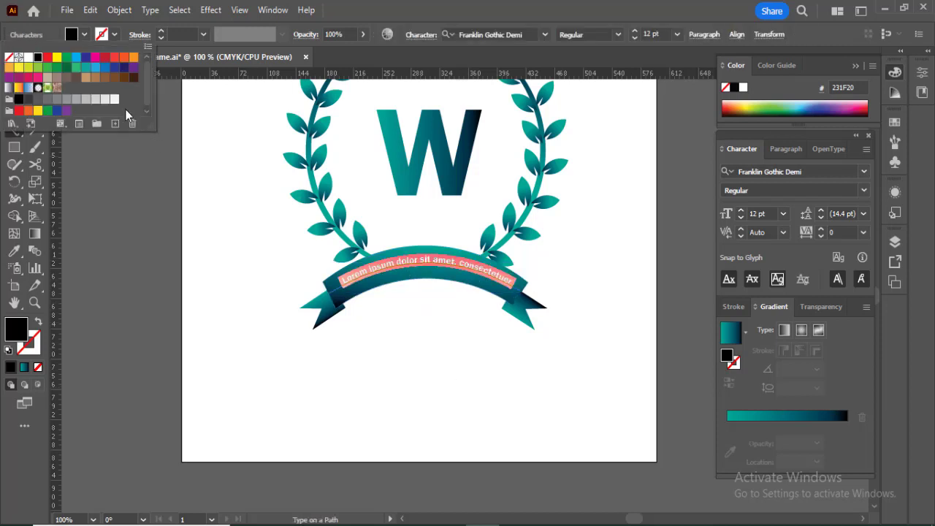
pyautogui.click(115, 100)
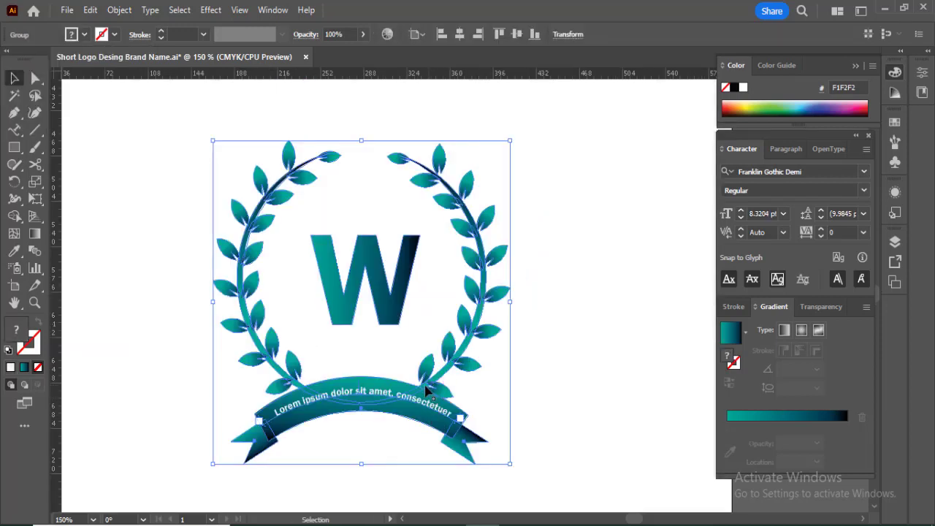
pyautogui.click(539, 406)
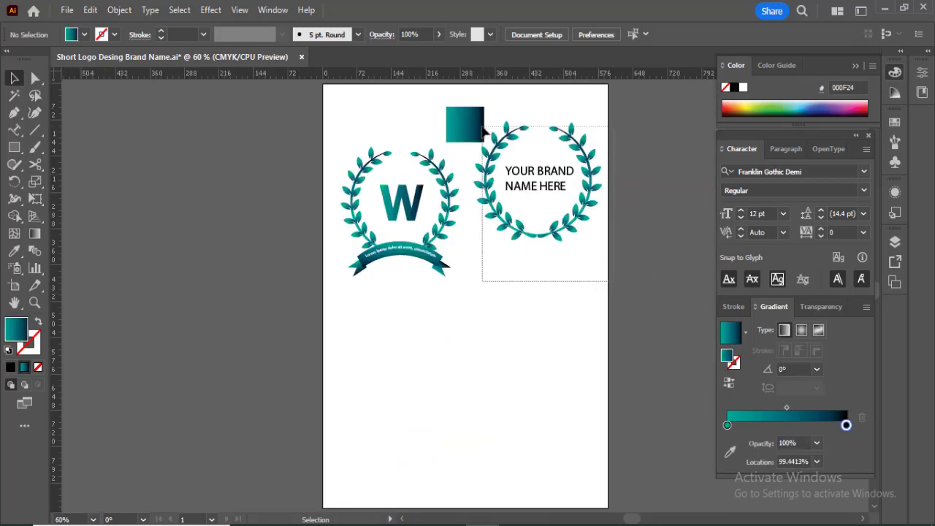
# - Copy the plain wreath logo to the lower part of the page and delete the copy's brand name text
pyautogui.moveTo(495, 140); pyautogui.dragTo(424, 436)
pyautogui.hotkey('ctrl', '+')
pyautogui.rightClick(424, 289)
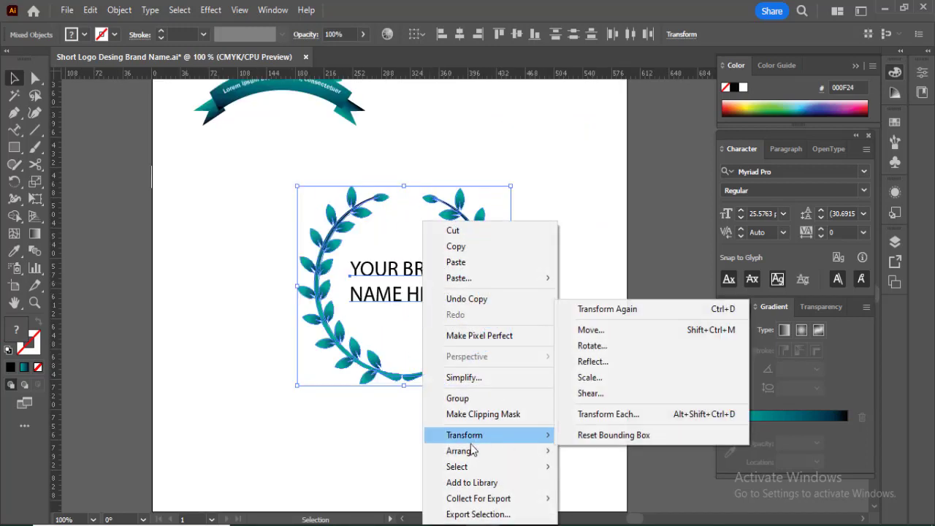
pyautogui.click(421, 291)
pyautogui.press('Delete')
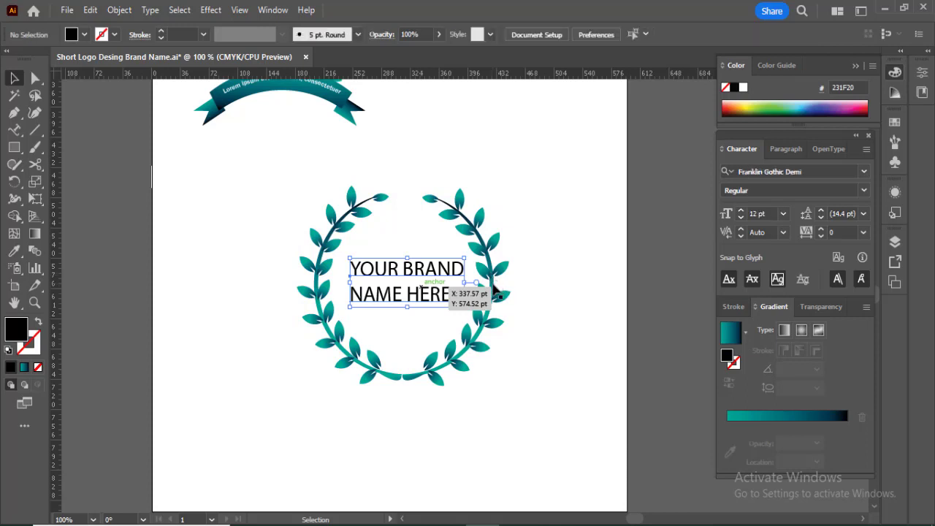
pyautogui.hotkey('ctrl', '+')
pyautogui.rightClick(499, 183)
pyautogui.click(544, 371)
pyautogui.click(503, 319)
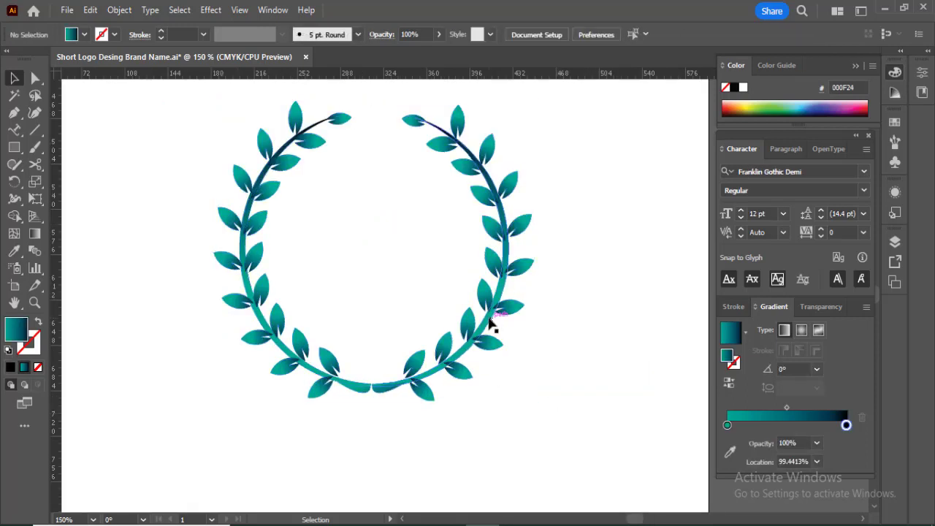
# - Select both halves of the copied wreath and bring them to the front
pyautogui.click(483, 330)
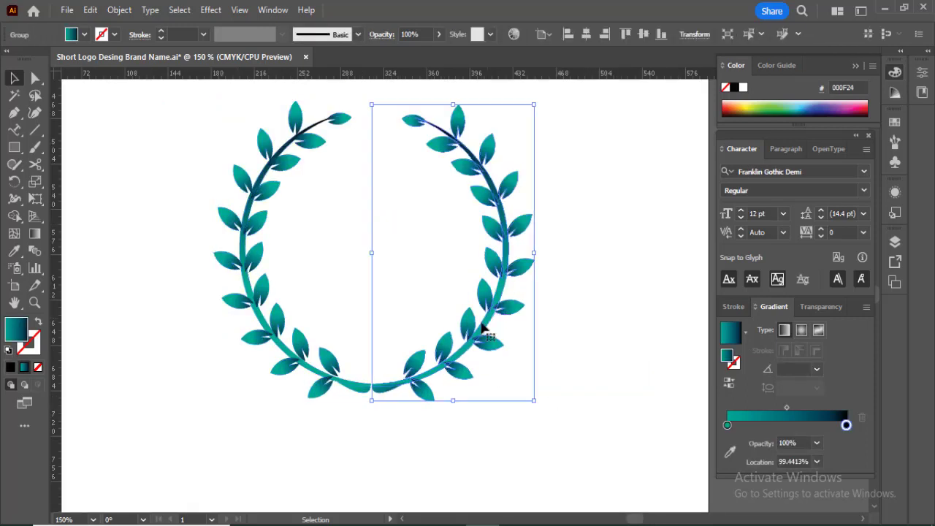
pyautogui.keyDown('shift'); pyautogui.click(257, 322); pyautogui.keyUp('shift')
pyautogui.rightClick(257, 321)
pyautogui.moveTo(326, 459)
pyautogui.click(427, 452)
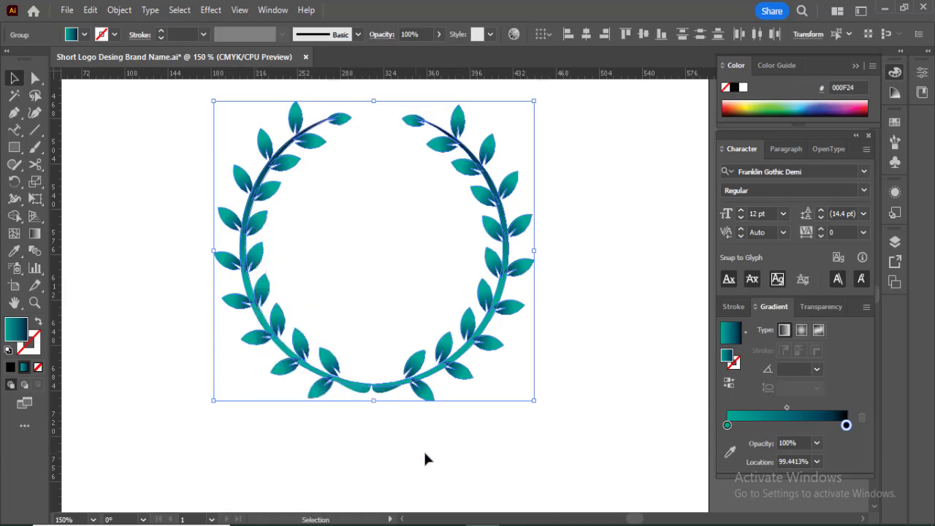
pyautogui.click(525, 453)
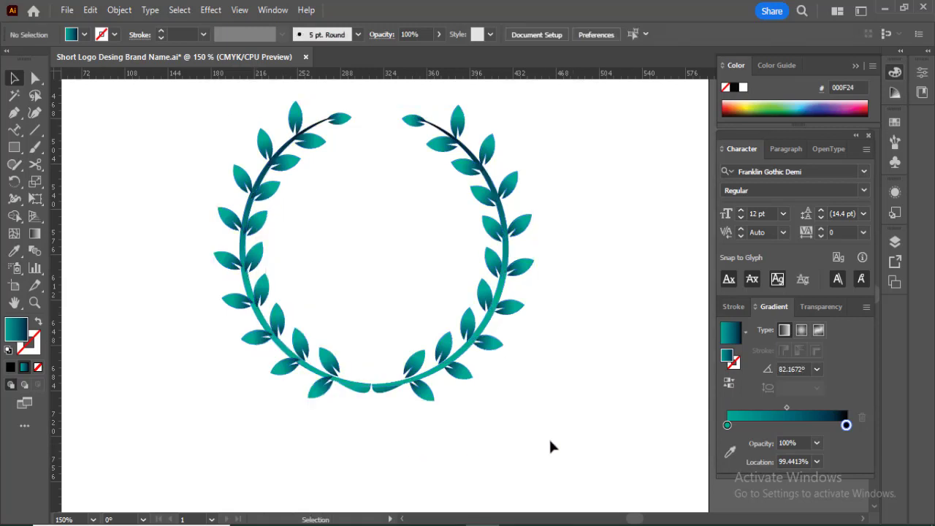
pyautogui.moveTo(512, 405); pyautogui.dragTo(252, 131)
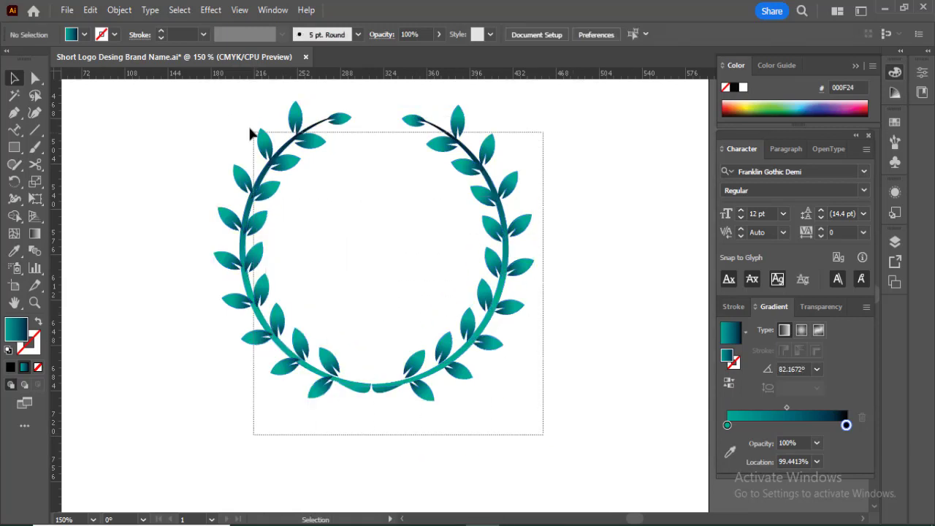
pyautogui.click(629, 423)
# - Create a six-sided polygon with a 76.6939 pt radius inside the empty wreath and rotate it so a corner points up
pyautogui.click(17, 149)
pyautogui.click(81, 199)
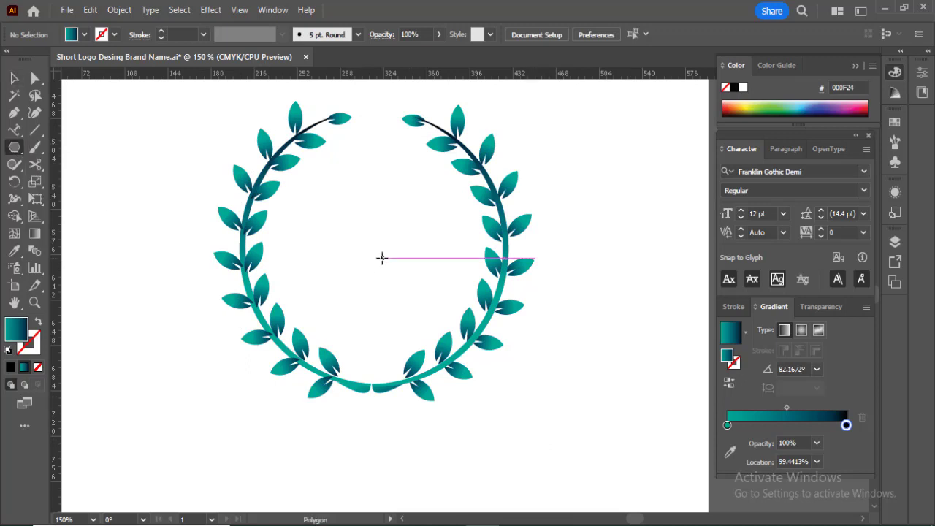
pyautogui.click(381, 257)
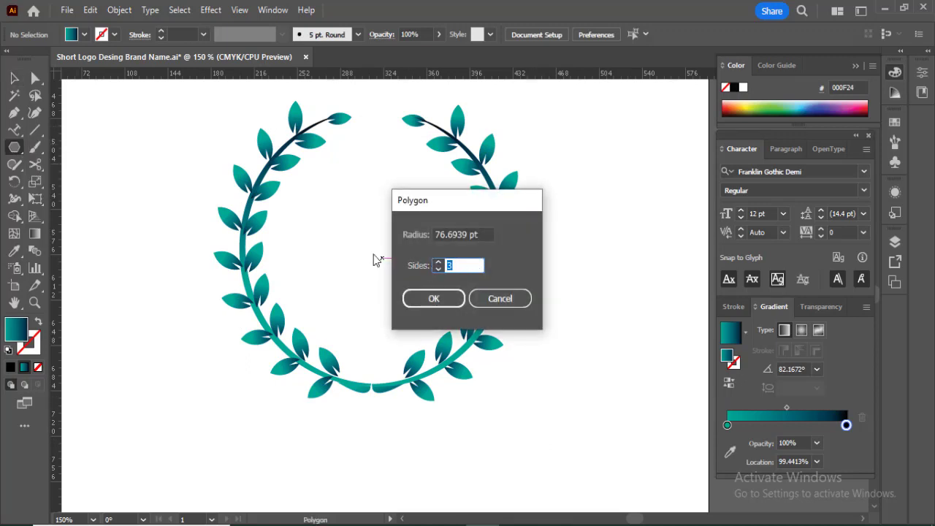
pyautogui.click(423, 299)
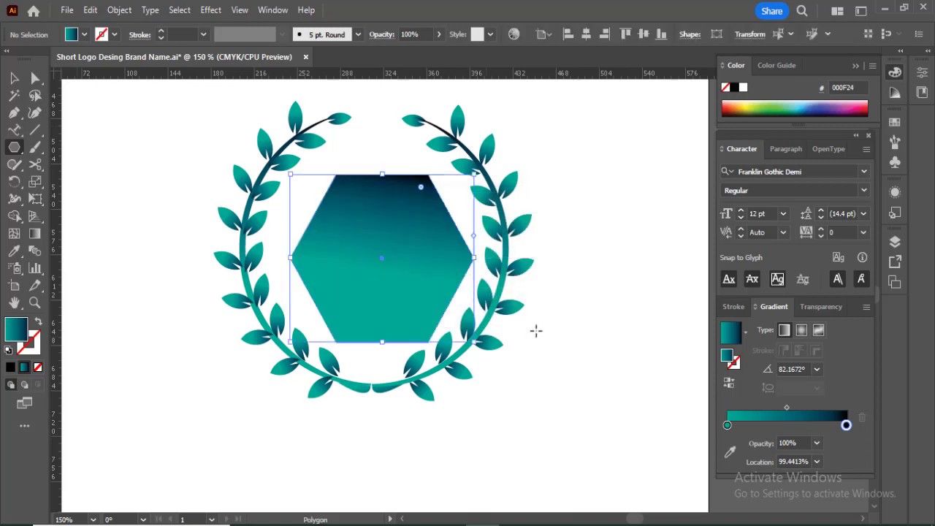
pyautogui.press('v')
pyautogui.moveTo(484, 169); pyautogui.dragTo(394, 315)
# - Reshape the hexagon's lower part into a curved, pointed shield and enlarge it slightly within the wreath
pyautogui.click(35, 78)
pyautogui.moveTo(307, 291); pyautogui.dragTo(153, 307)
pyautogui.click(13, 78)
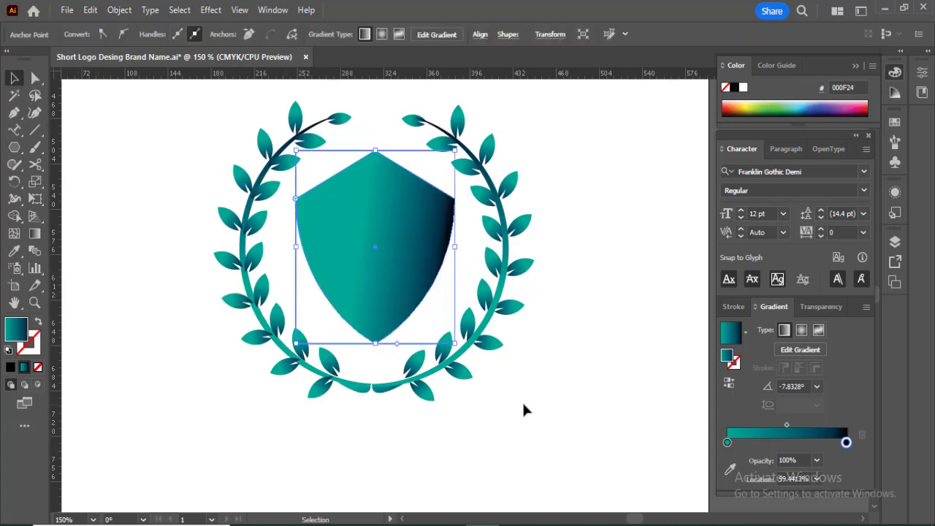
pyautogui.click(475, 387)
pyautogui.click(431, 175)
pyautogui.moveTo(454, 152)
pyautogui.mouseDown()
pyautogui.moveTo(510, 139)
pyautogui.moveTo(468, 143)
pyautogui.mouseUp()
pyautogui.click(571, 379)
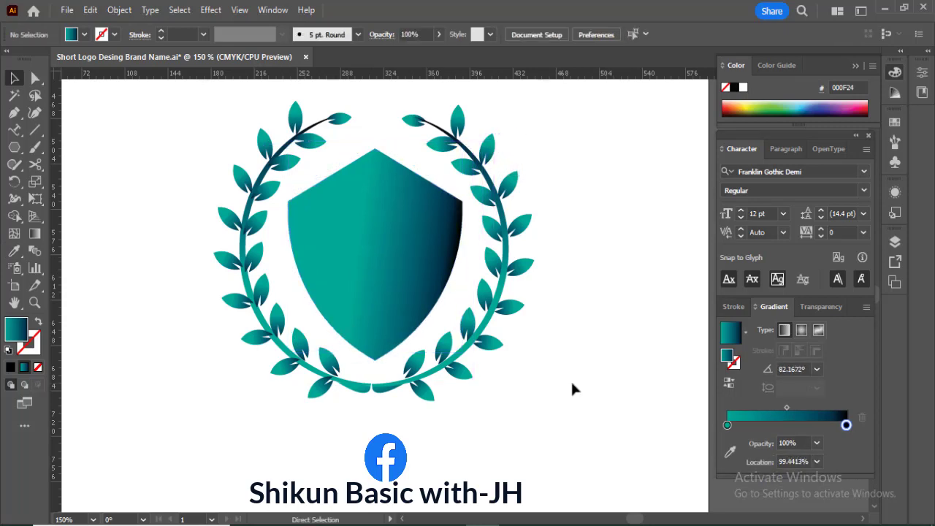
# - Redirect the shield's gradient vertically, with navy at the upper peak and teal at the lower tip
pyautogui.hotkey('ctrl', '0')
pyautogui.press('z')
pyautogui.click(540, 426)
pyautogui.press('a')
pyautogui.click(475, 366)
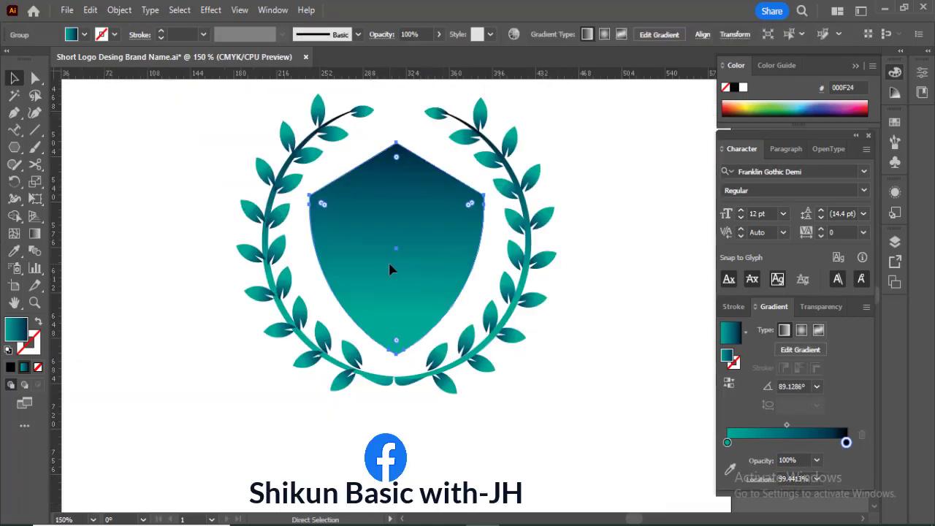
# - Enlarge a copy of the shield around the original and make it an orange 4 pt outline without fill
pyautogui.moveTo(484, 143); pyautogui.dragTo(512, 139)
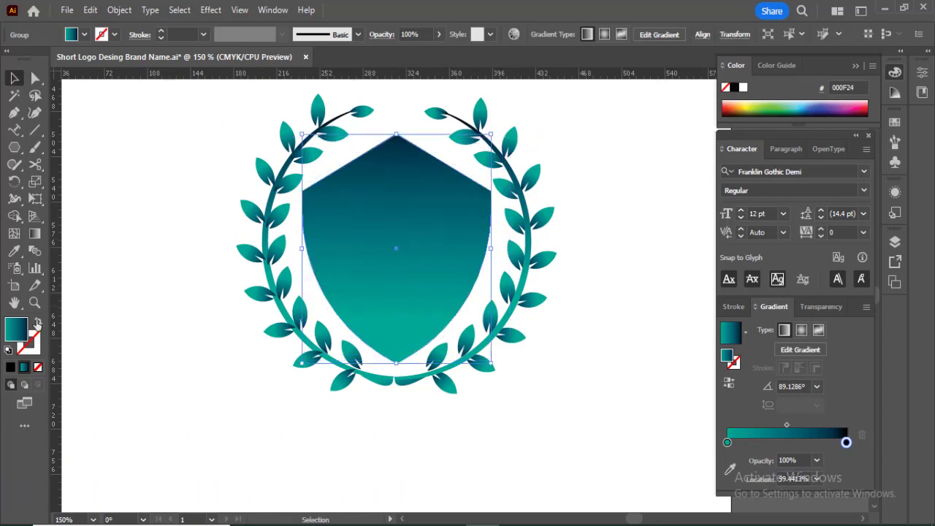
pyautogui.click(38, 368)
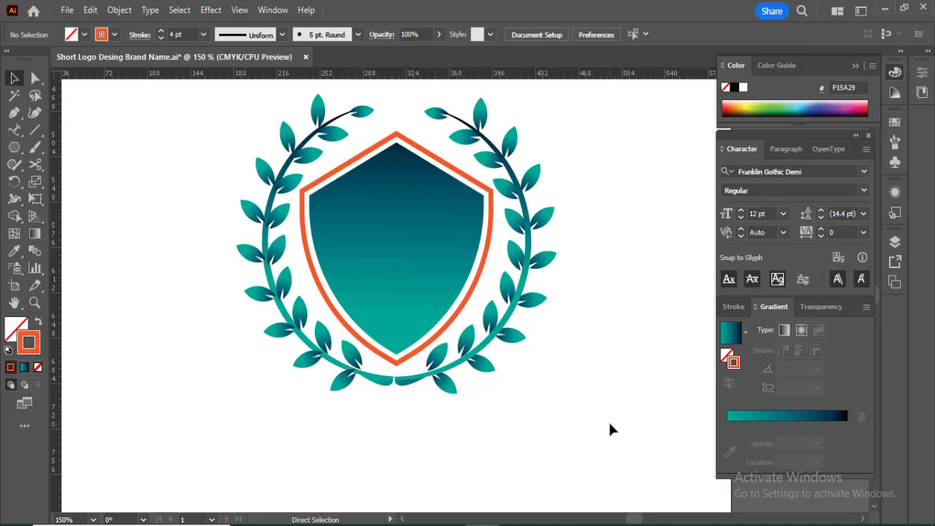
pyautogui.hotkey('ctrl', '0')
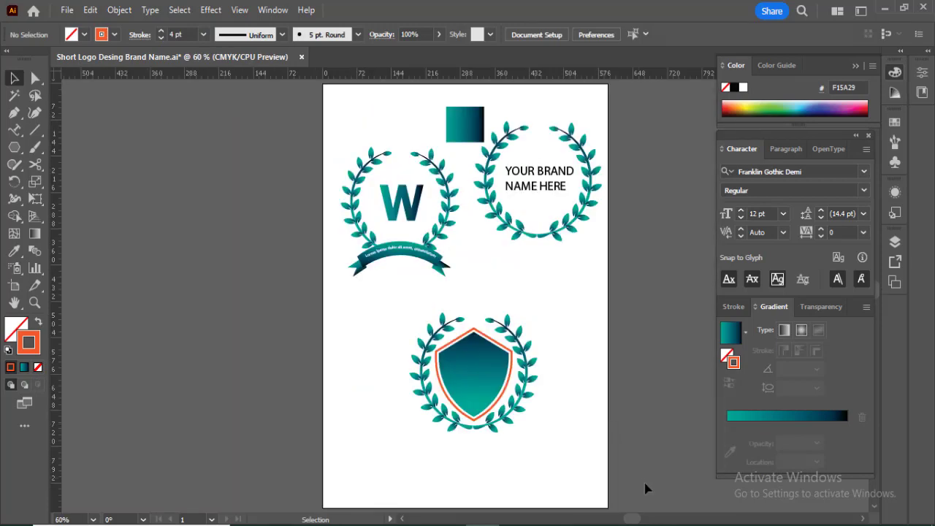
# - Arrange the three wreath logos in a vertical column on the page and remove the gradient sample square
pyautogui.moveTo(434, 328); pyautogui.dragTo(434, 328)
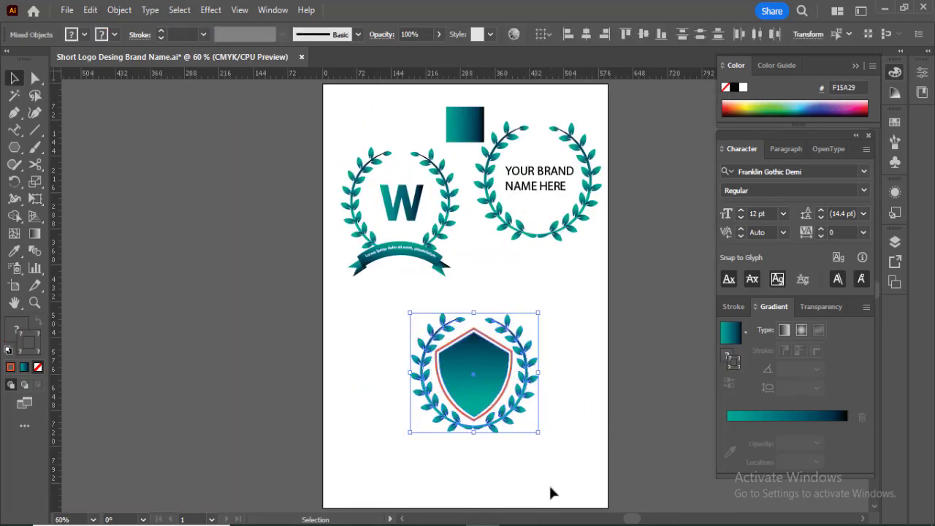
pyautogui.click(542, 488)
pyautogui.moveTo(569, 450); pyautogui.dragTo(399, 270)
pyautogui.click(541, 488)
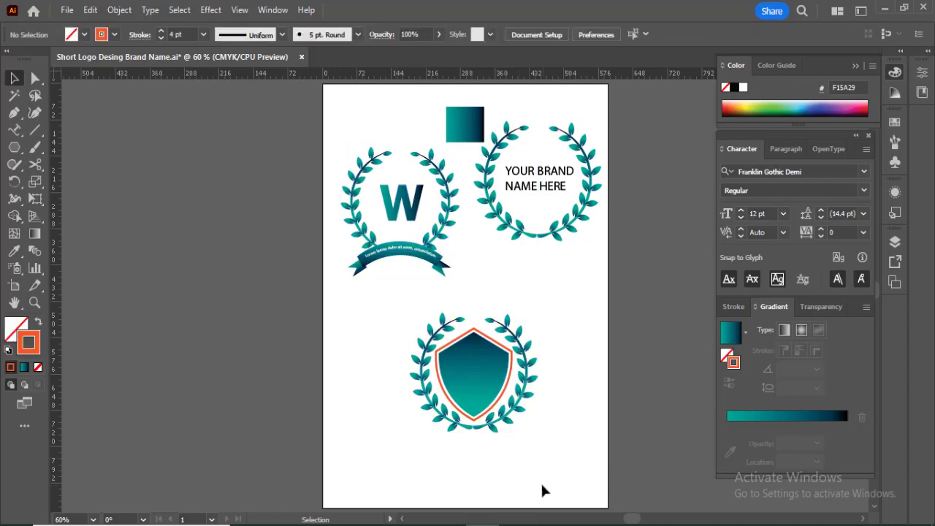
pyautogui.moveTo(478, 387); pyautogui.dragTo(485, 430)
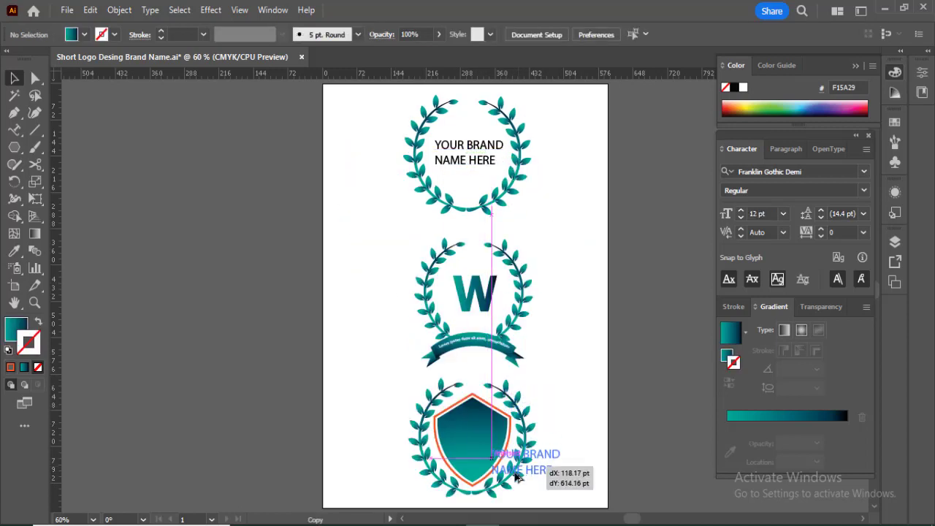
# - Place a copy of the "YOUR BRAND NAME HERE" text in front of the shield and fill it with the lightest grey swatch
pyautogui.moveTo(530, 471); pyautogui.dragTo(474, 449)
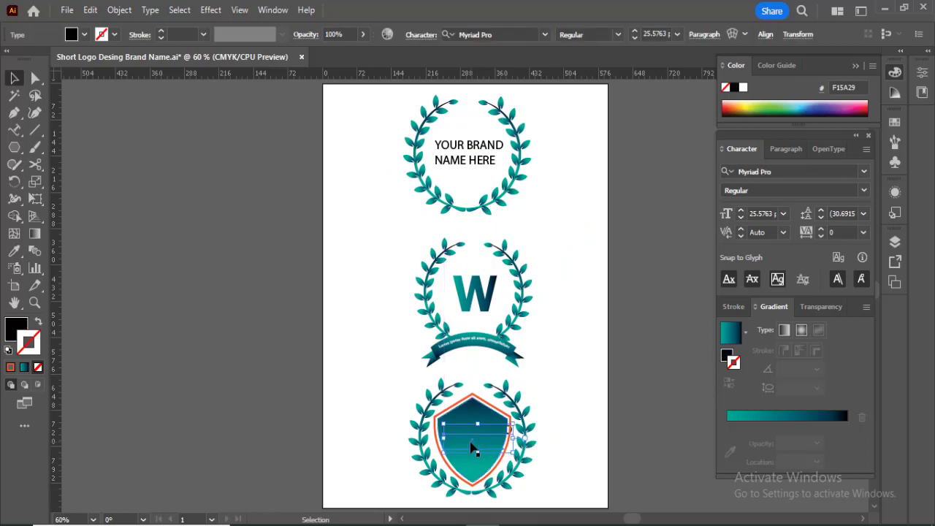
pyautogui.hotkey('ctrl', '1')
pyautogui.rightClick(402, 236)
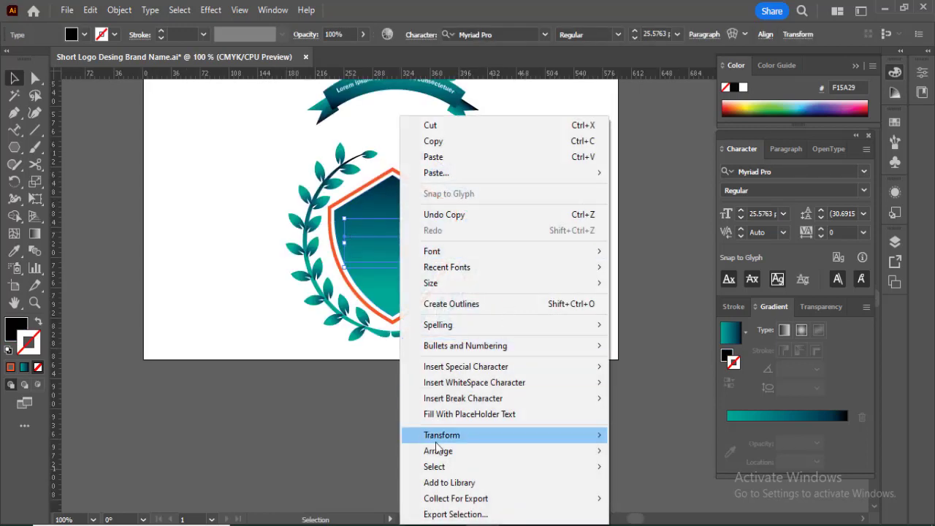
pyautogui.moveTo(458, 453)
pyautogui.click(636, 450)
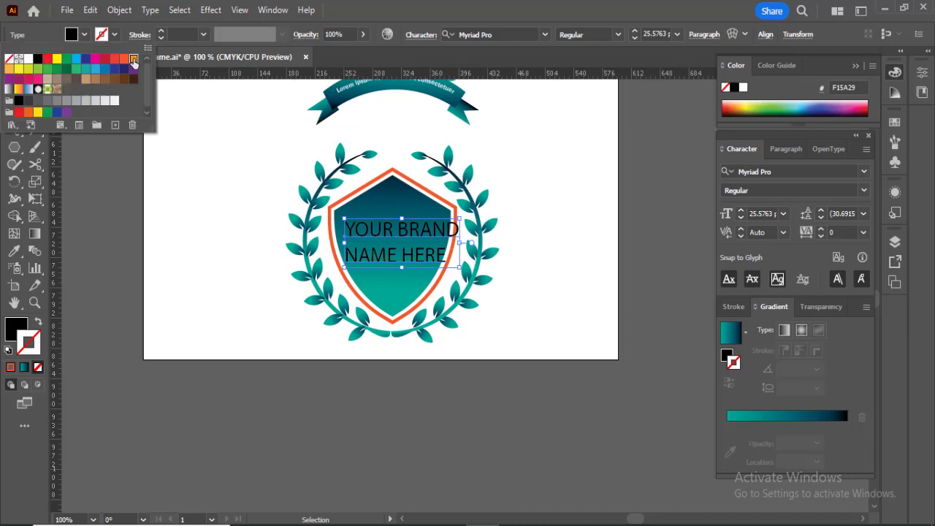
pyautogui.click(133, 60)
pyautogui.click(113, 102)
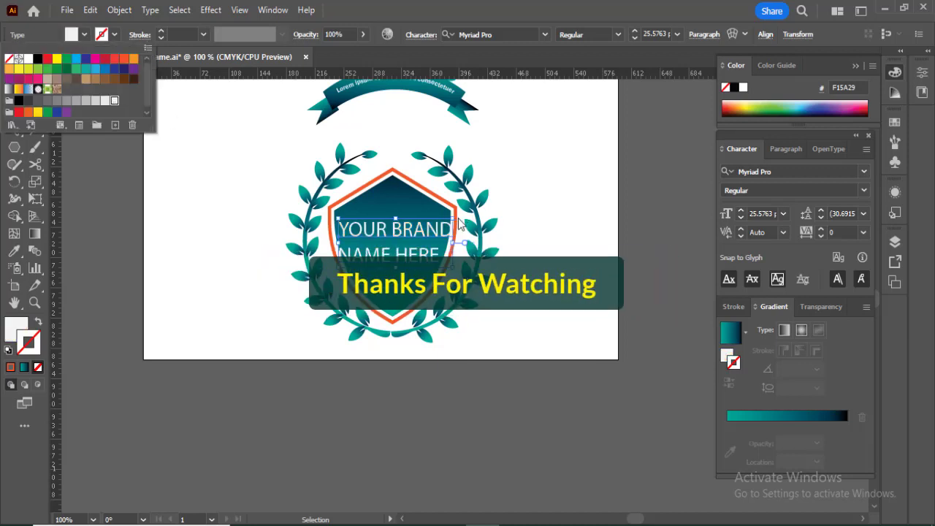